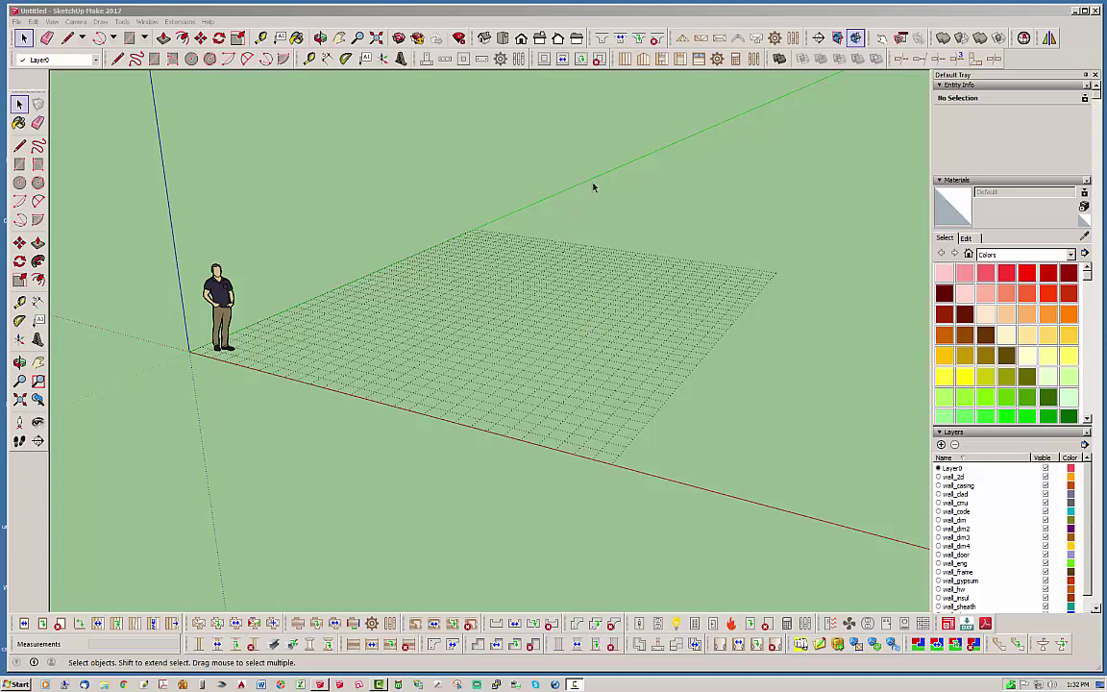
Step: Draw a 24 ft rectangular Int-Ext wall assembly with 2x6 studs from the origin along the red axis
drag(643, 14, 639, 15)
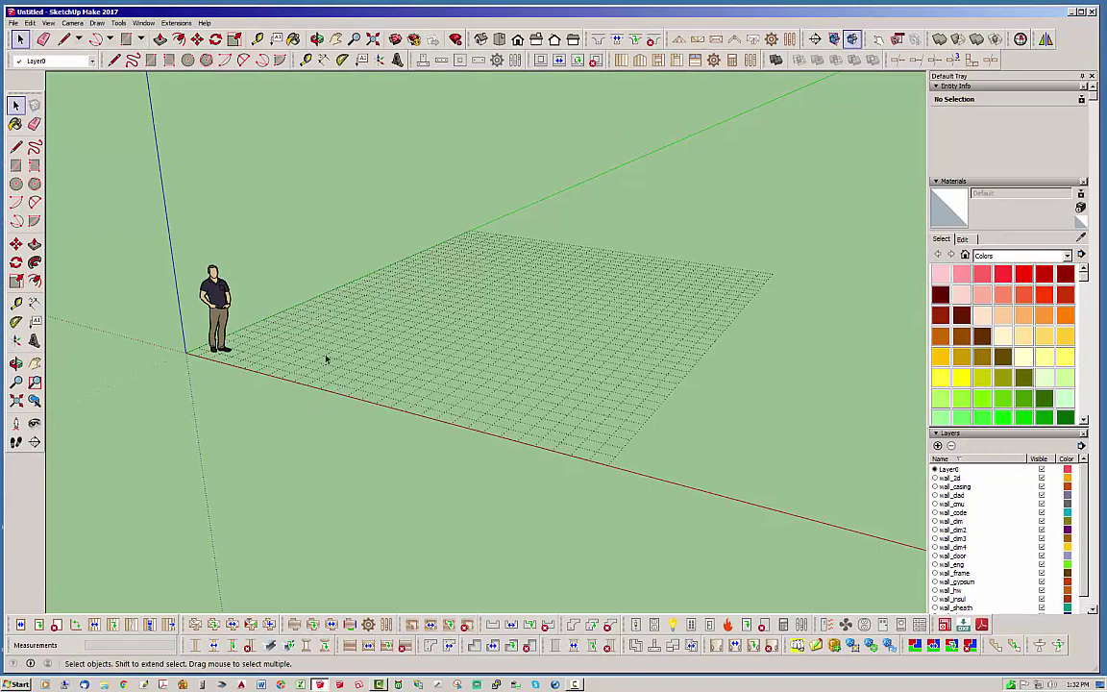
middle_drag(326, 361, 589, 370)
click(621, 60)
middle_drag(574, 280, 252, 425)
scroll(246, 426, up, 1)
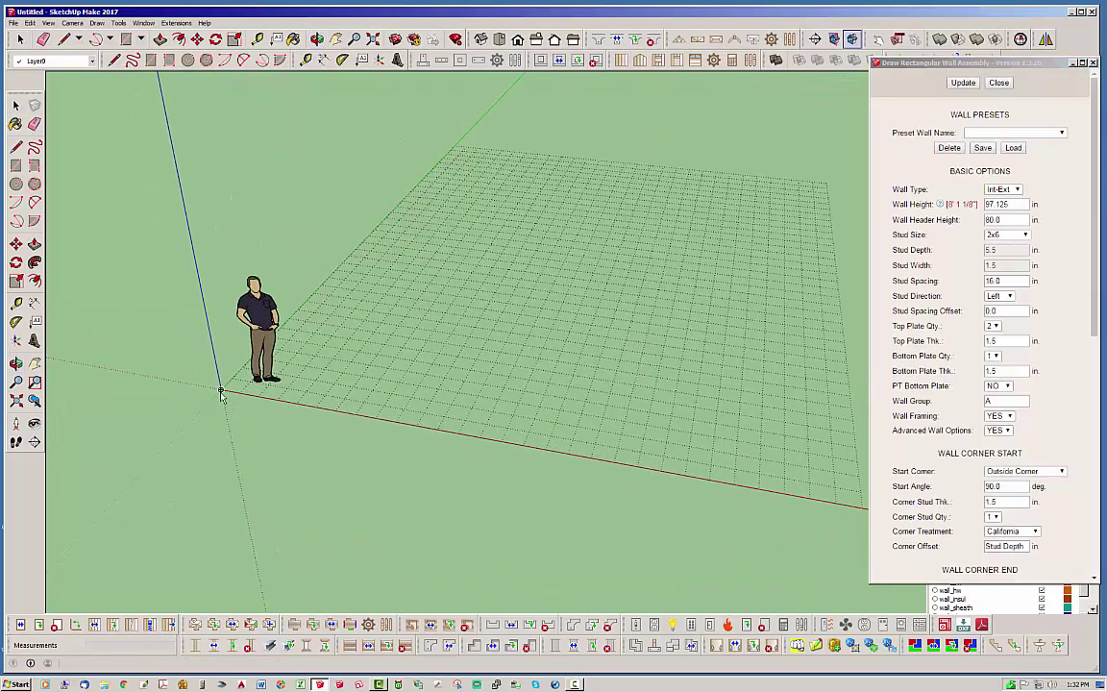
click(221, 389)
scroll(288, 413, down, 3)
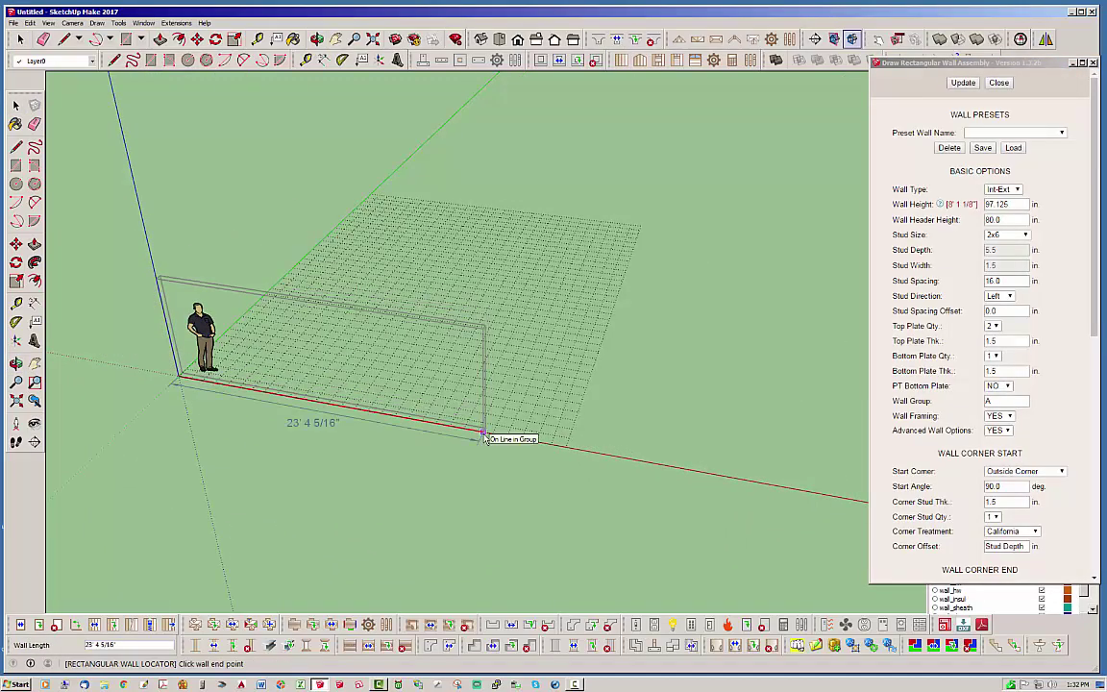
click(494, 434)
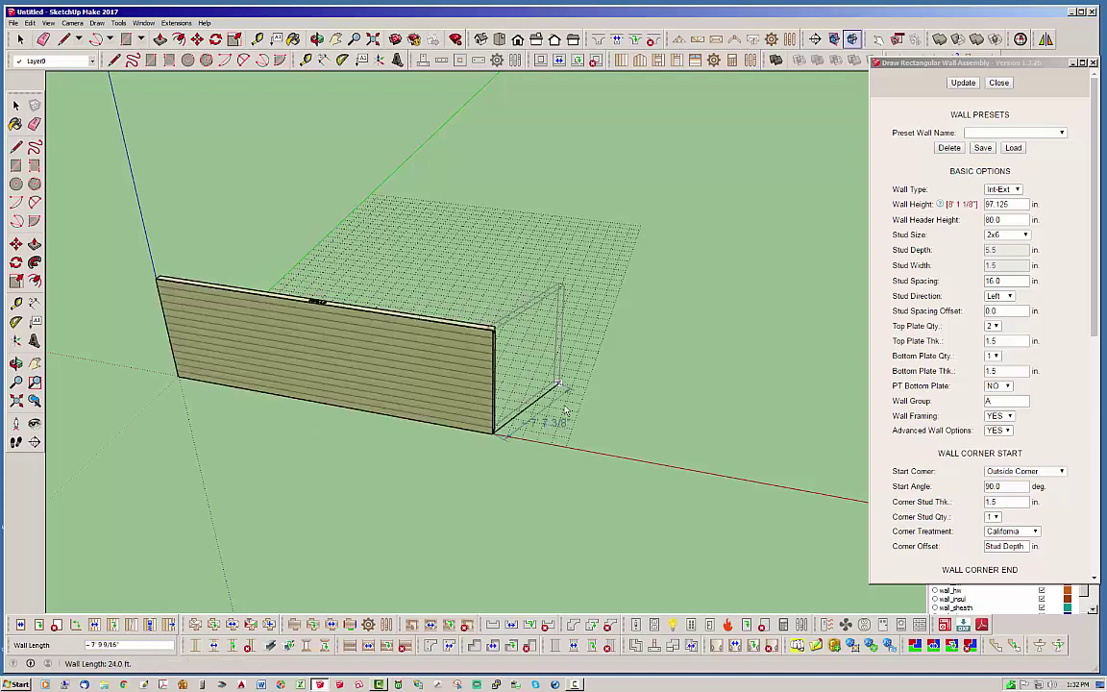
Step: Add a 16' wall perpendicular to the first, starting from its far end, and finish the wall run
text(16')
key(Return)
key(o)
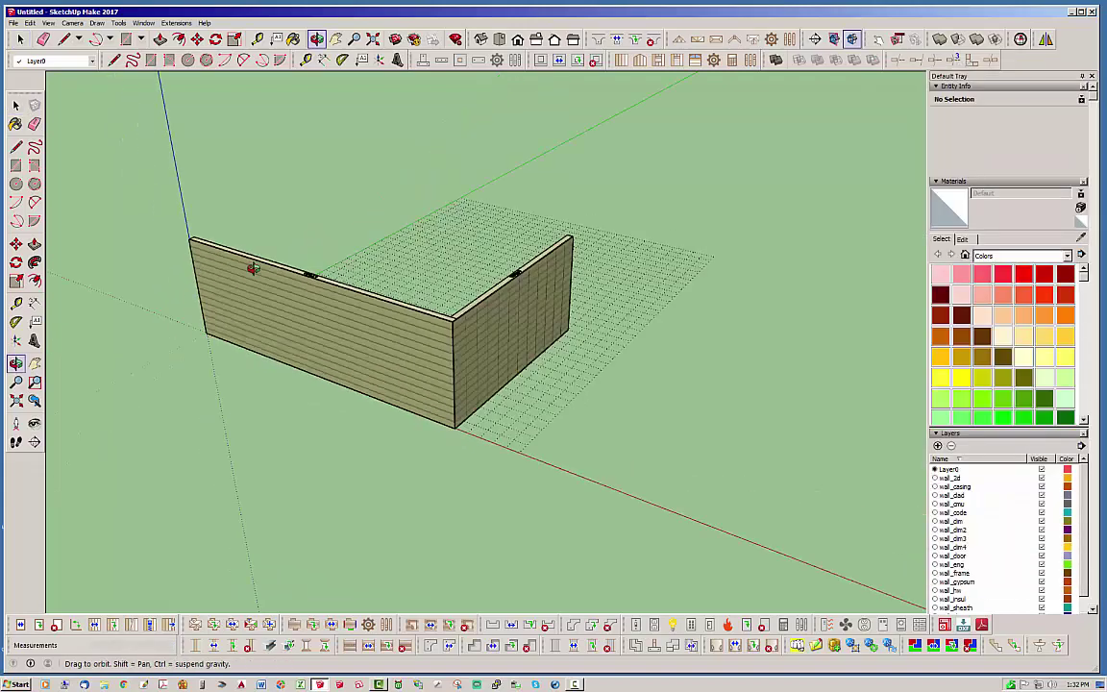
drag(247, 255, 181, 352)
key(space)
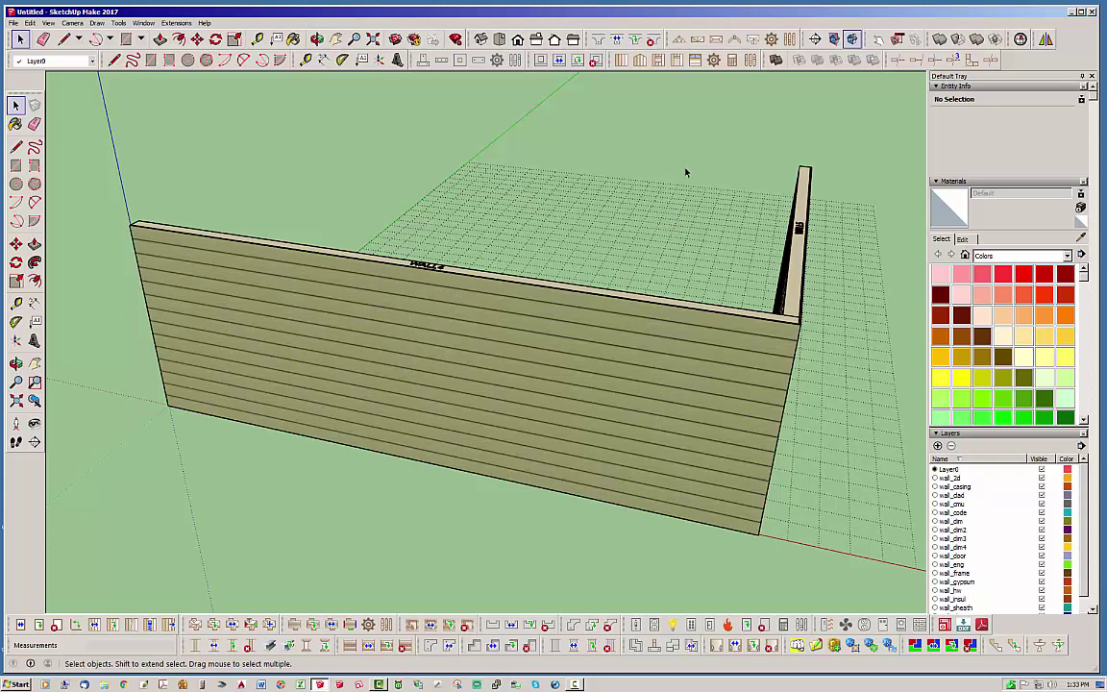
Step: Insert a rectangular 3' by 6' 8" door with a 6X6 header in the first wall, toward its corner with the second
click(676, 61)
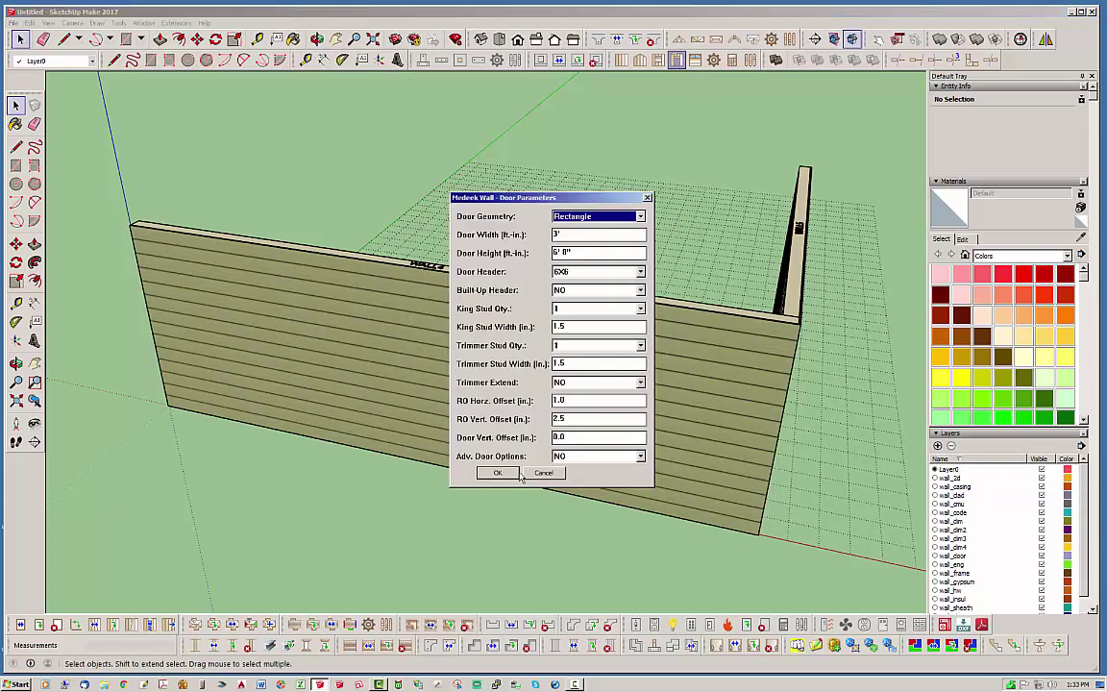
click(466, 429)
middle_drag(467, 429, 115, 451)
click(413, 463)
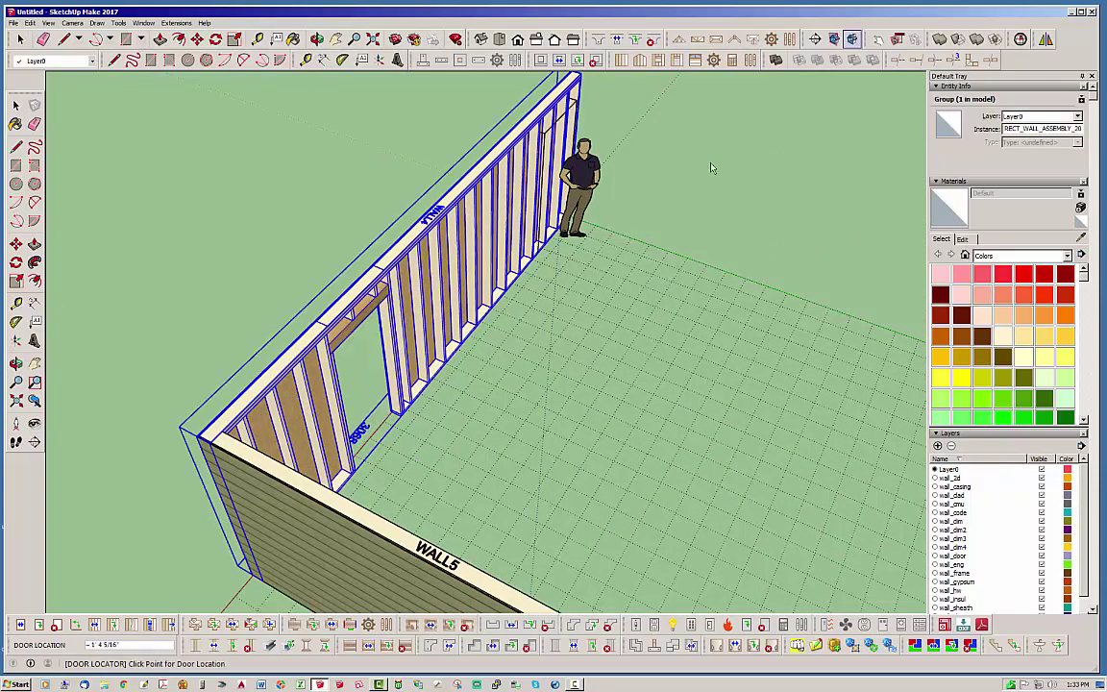
Step: Insert a rectangular 3' by 4' window with a 6X6 header in the same wall, located at 7'
click(658, 61)
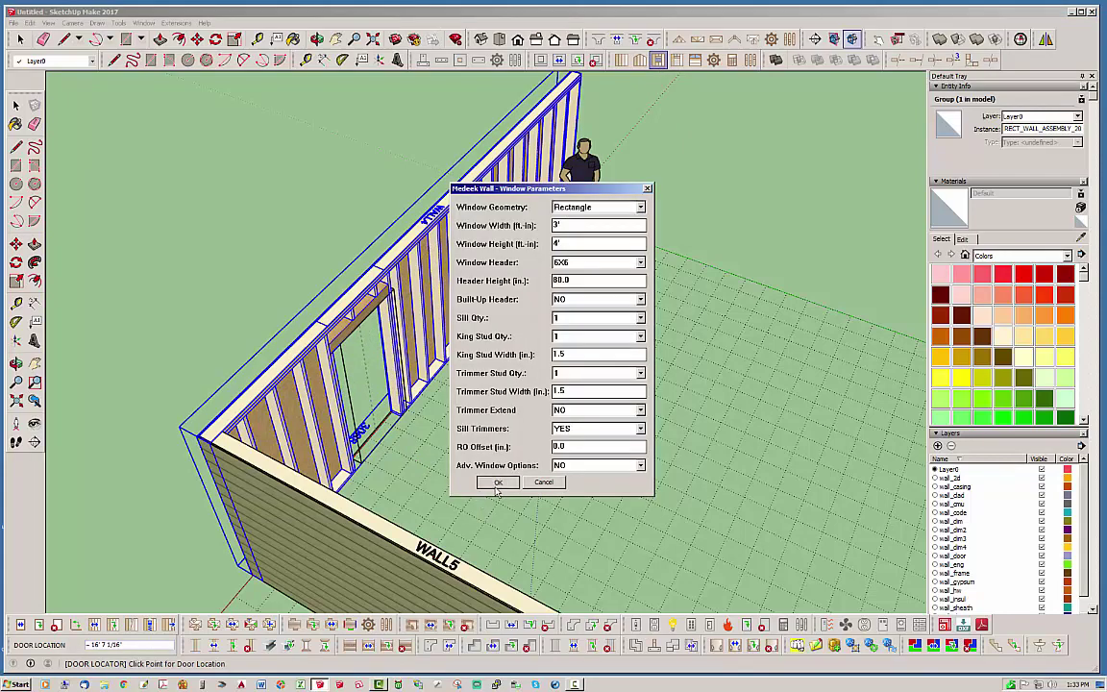
click(497, 483)
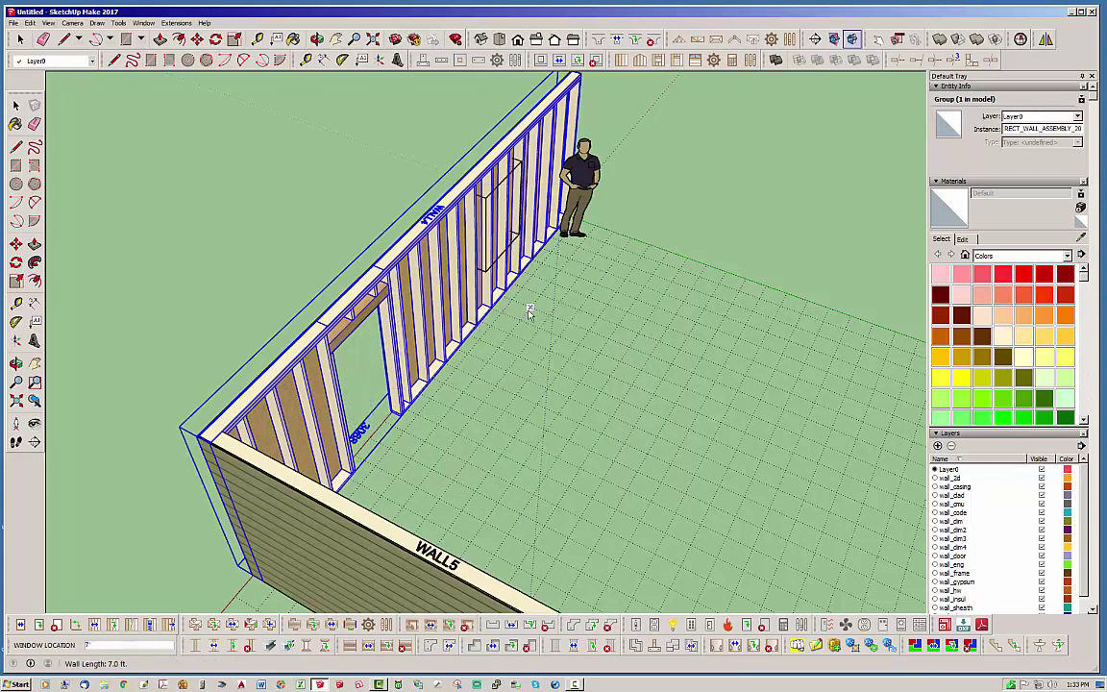
click(527, 308)
middle_drag(527, 308, 1084, 204)
middle_drag(405, 288, 406, 403)
click(21, 39)
middle_drag(445, 291, 452, 317)
scroll(548, 306, up, 3)
middle_drag(548, 305, 428, 384)
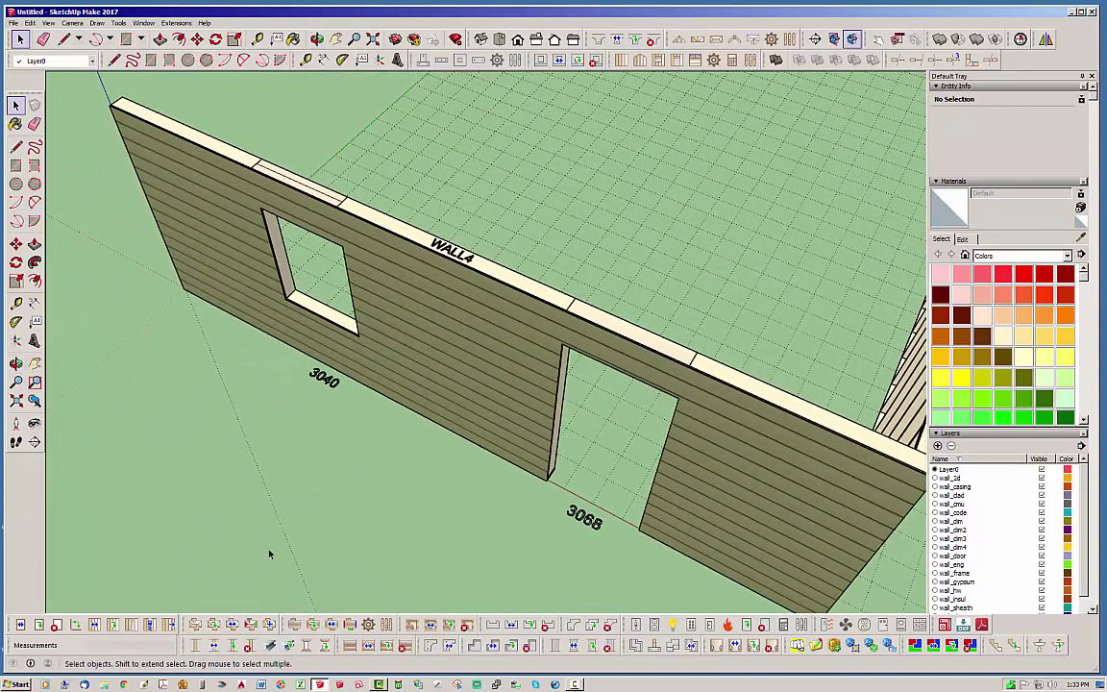
Step: Split the wall with the door and window at 12' from its start, between the two openings
middle_drag(134, 572, 506, 402)
click(502, 326)
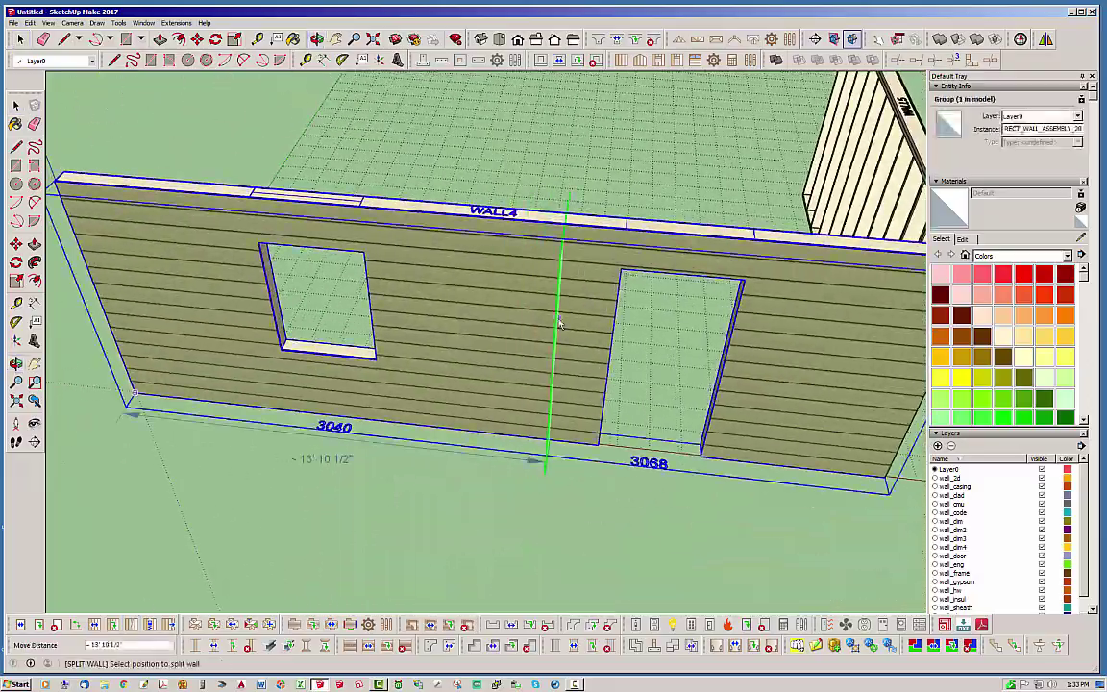
middle_drag(559, 324, 284, 391)
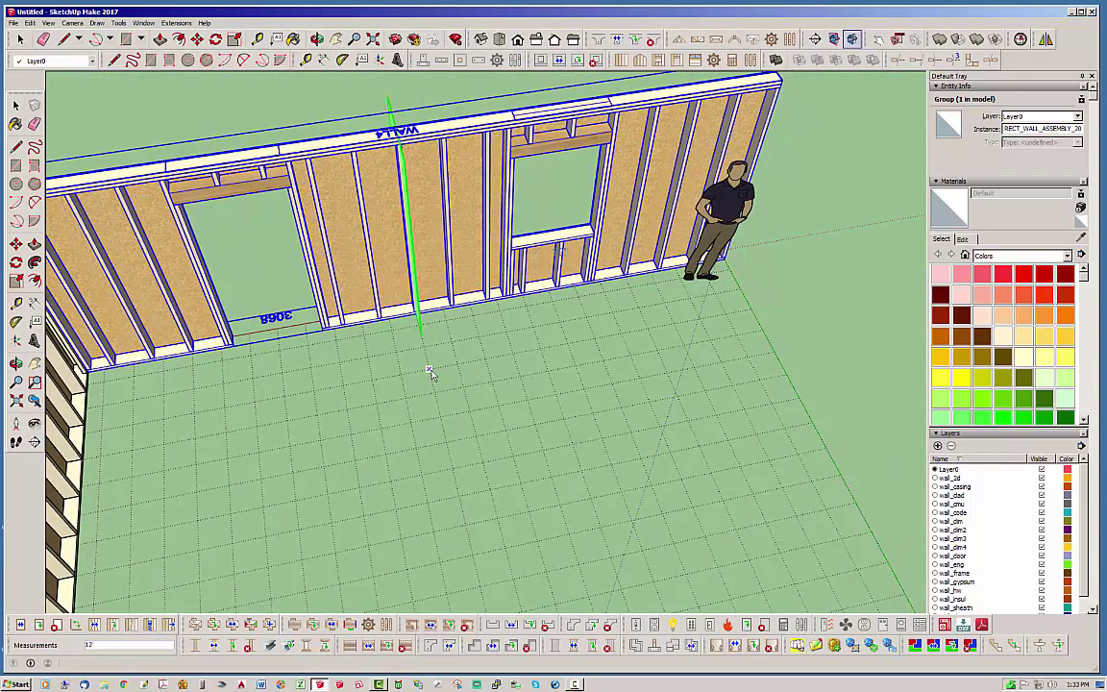
key(Return)
middle_drag(358, 326, 759, 336)
middle_drag(453, 271, 699, 298)
scroll(467, 387, down, 2)
scroll(533, 289, up, 2)
middle_drag(584, 274, 556, 202)
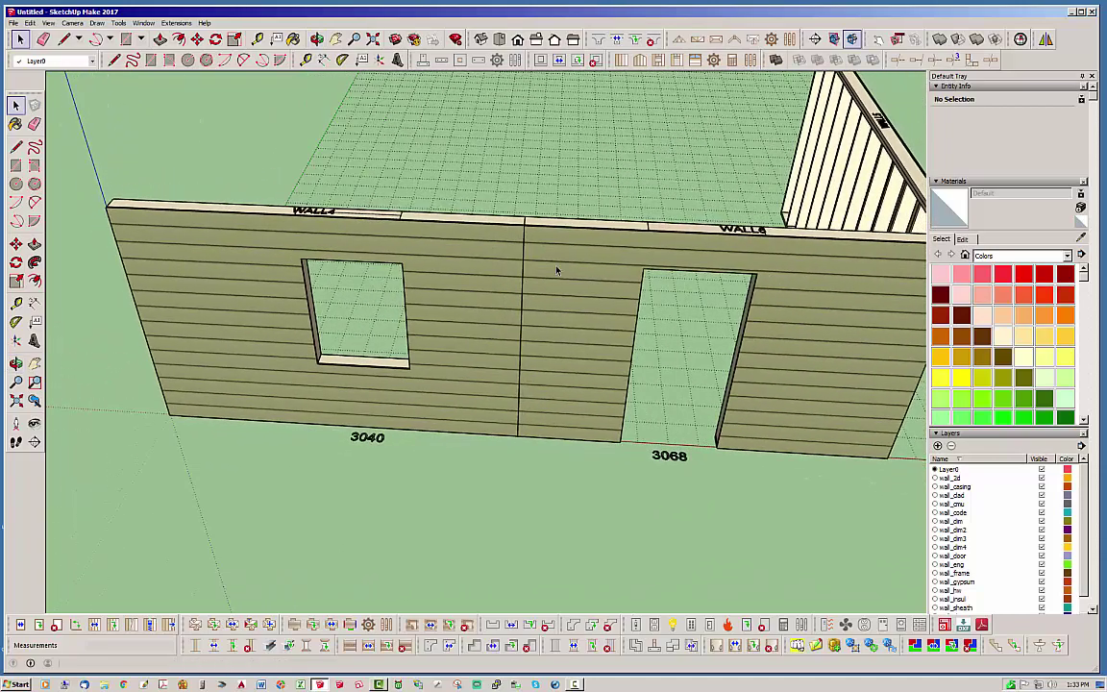
Step: Set the wall height of the split segment containing the window to 120 in
click(472, 248)
right_click(472, 248)
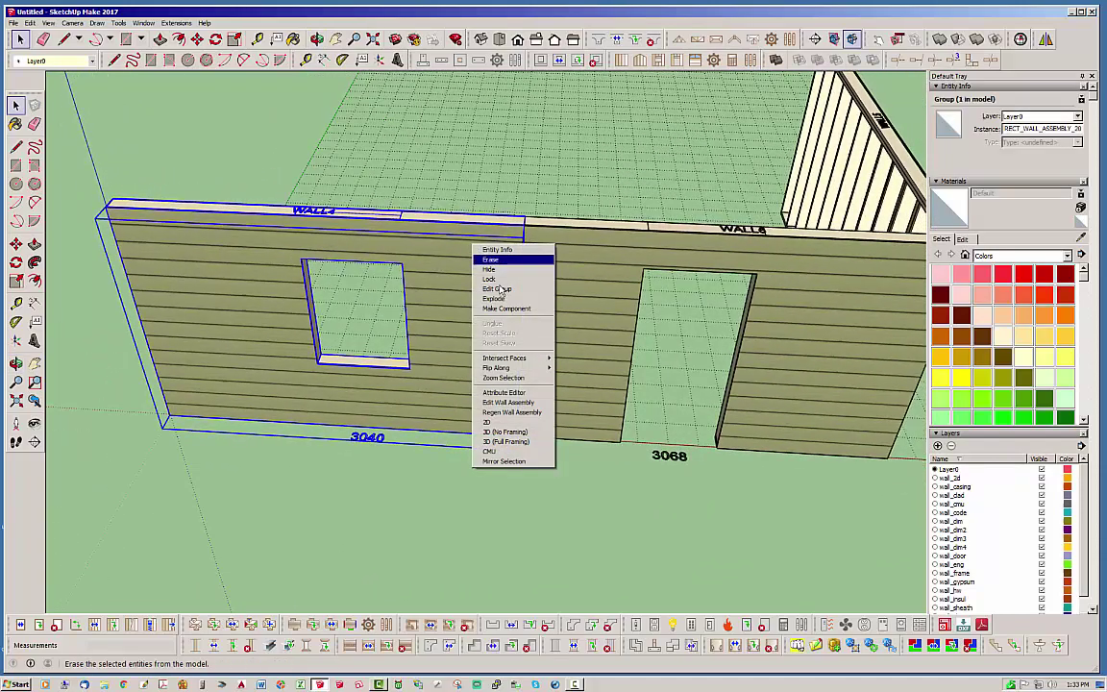
click(523, 404)
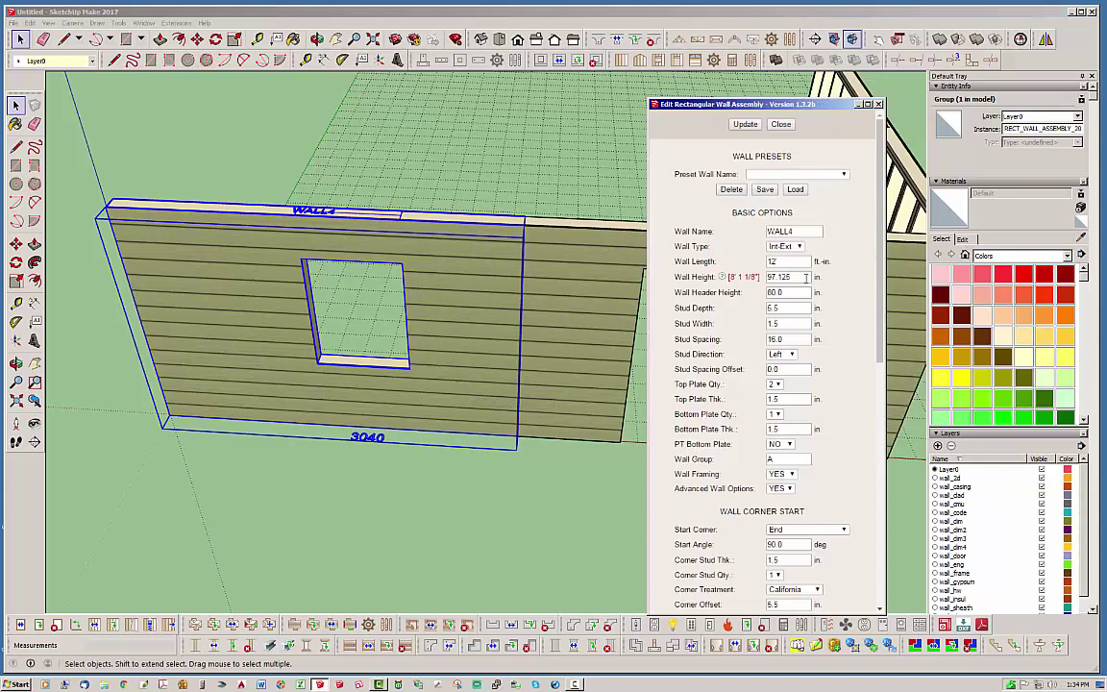
drag(806, 277, 725, 277)
text(120)
click(745, 125)
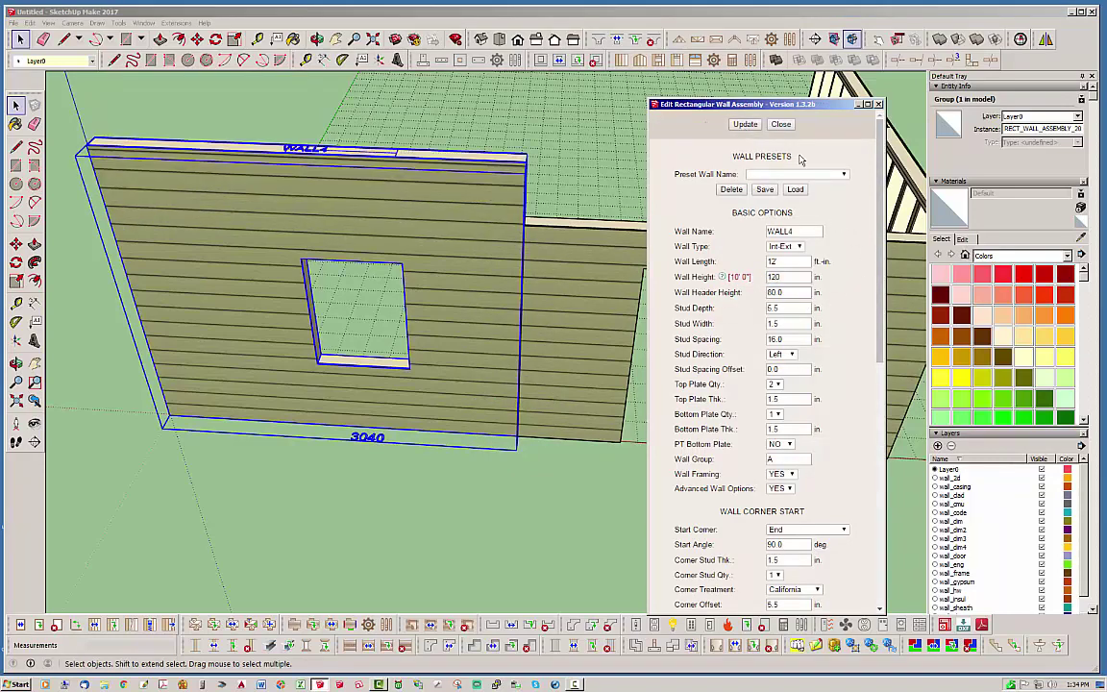
click(779, 127)
click(586, 502)
Step: Examine the height step and the siding joint between the two split wall segments from several angles
middle_drag(570, 421, 846, 254)
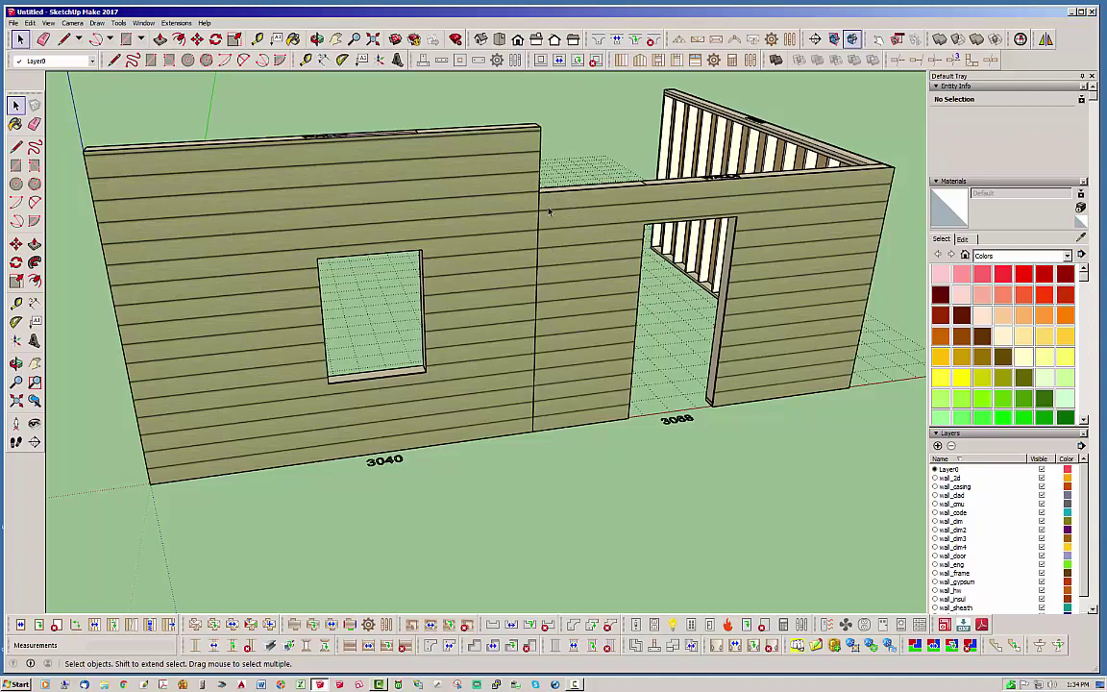
middle_drag(578, 215, 360, 209)
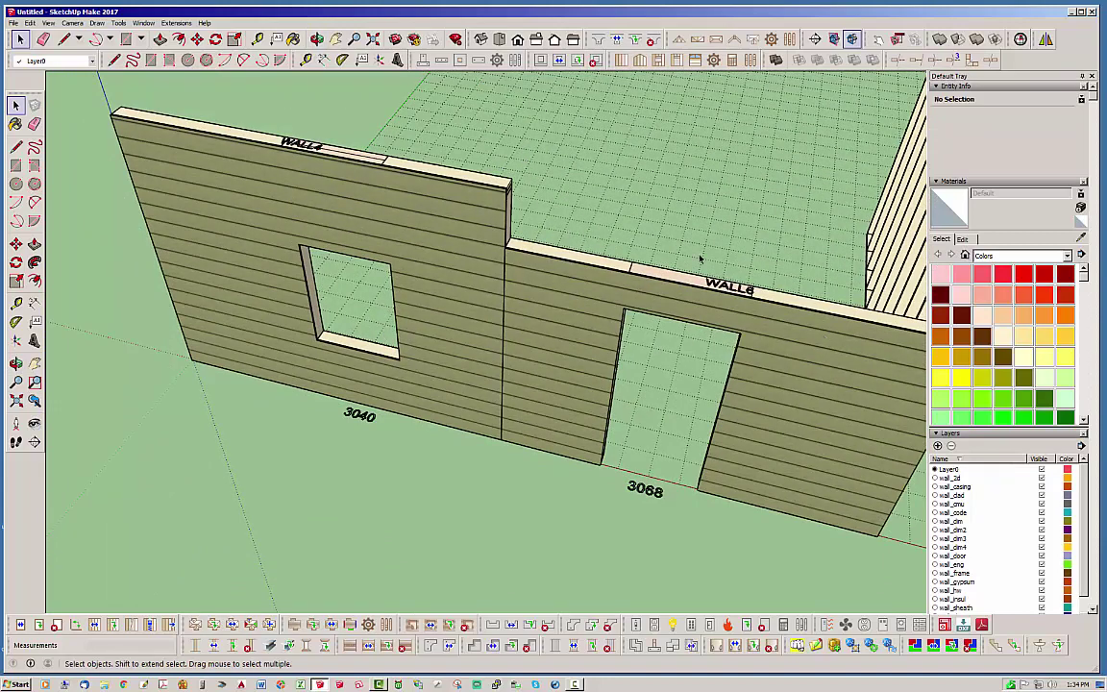
middle_drag(522, 341, 522, 304)
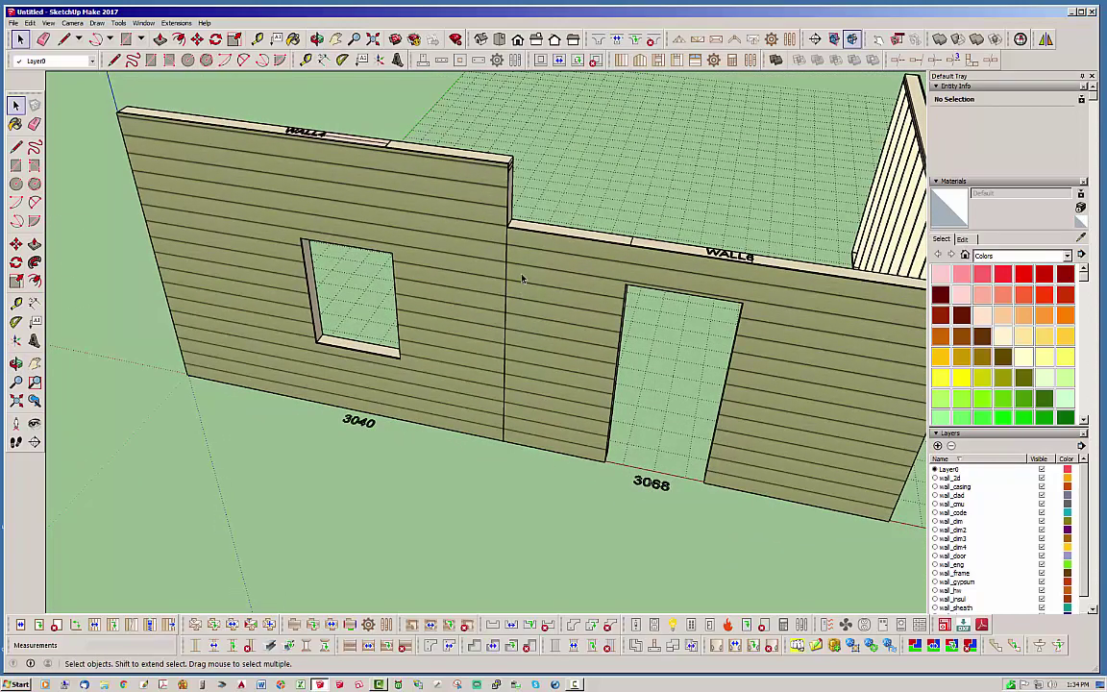
middle_drag(519, 262, 732, 196)
middle_drag(583, 346, 539, 375)
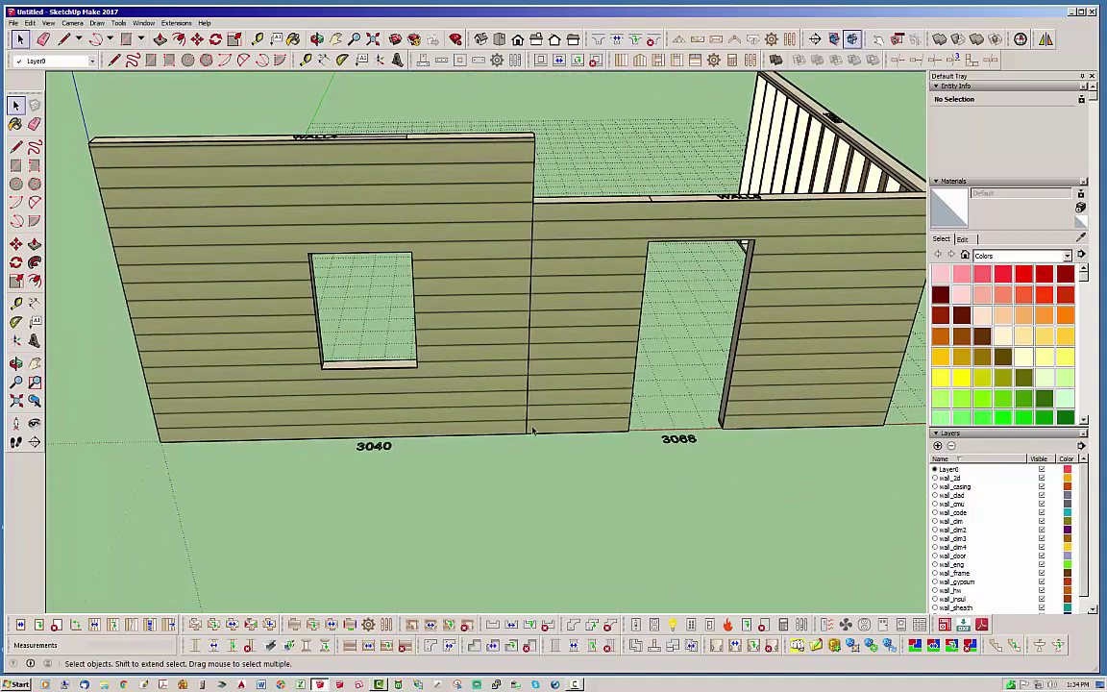
middle_drag(538, 247, 428, 245)
scroll(427, 245, up, 5)
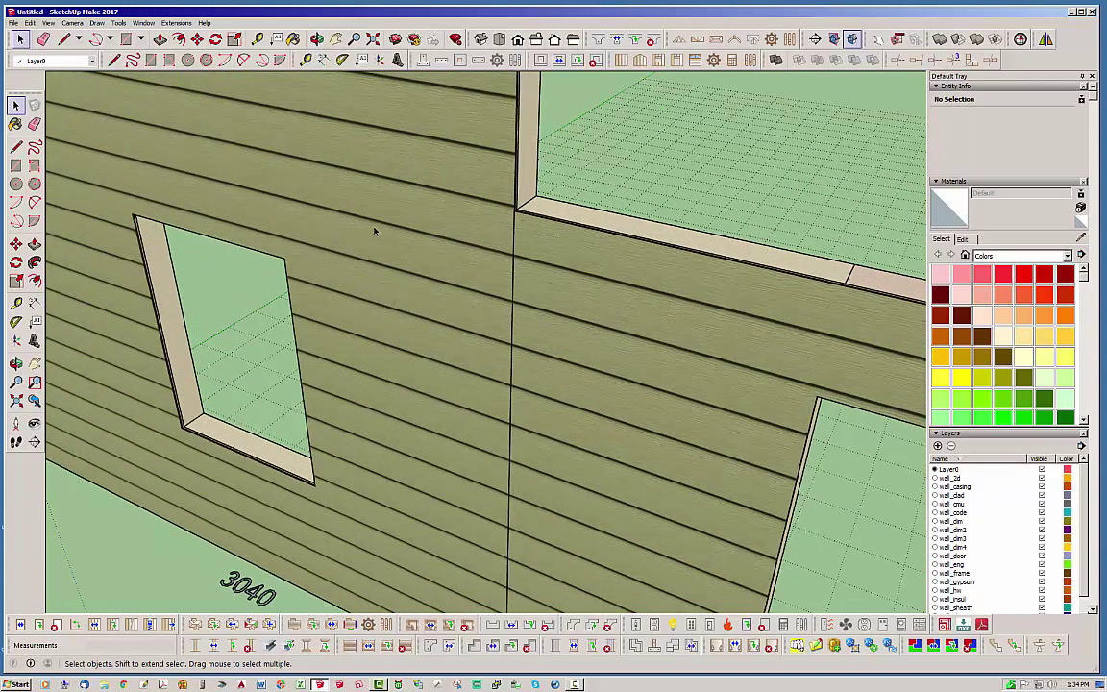
scroll(371, 231, down, 6)
middle_drag(371, 231, 535, 224)
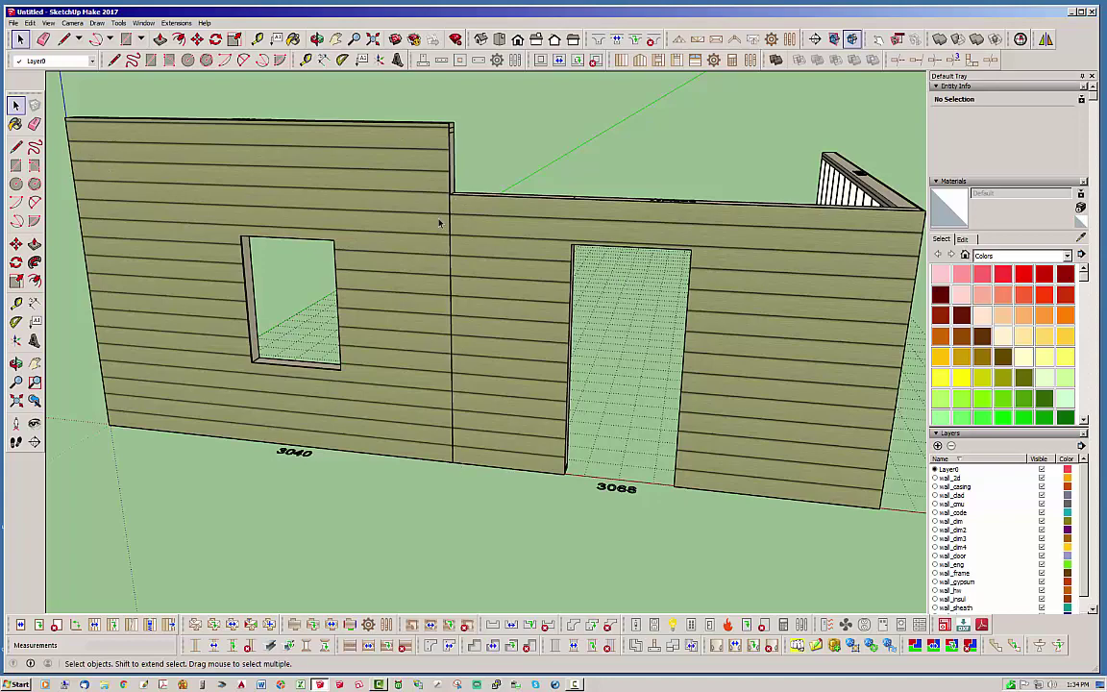
middle_drag(439, 223, 381, 279)
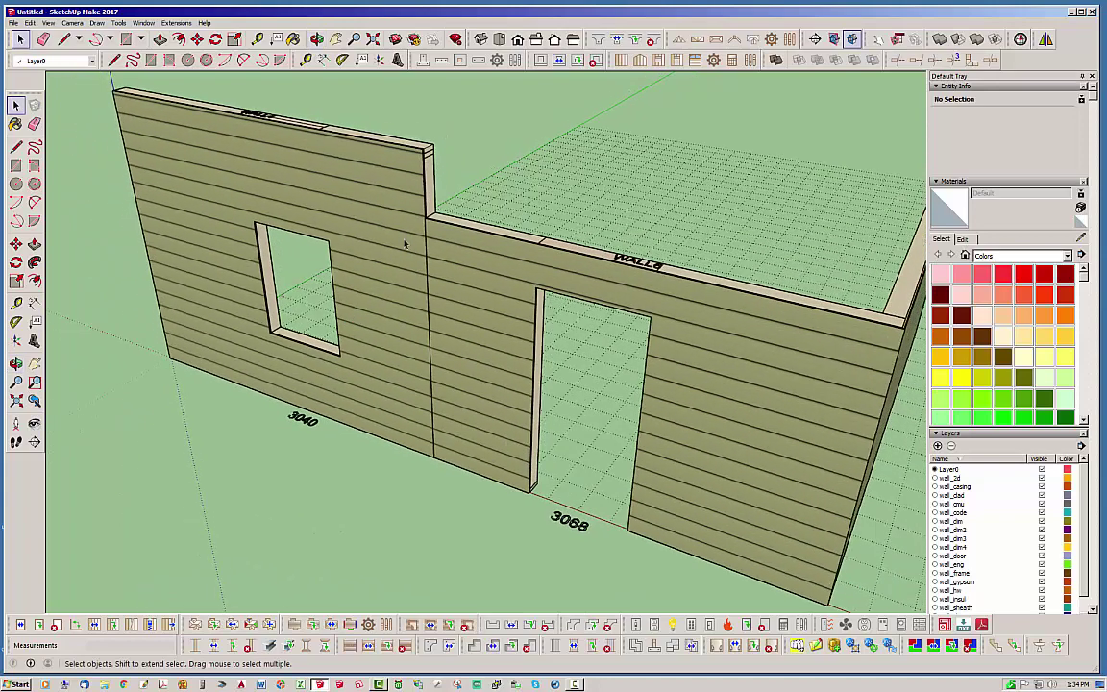
mouse_move(431, 243)
middle_down()
mouse_move(471, 255)
mouse_move(439, 231)
middle_up()
middle_drag(482, 338, 415, 312)
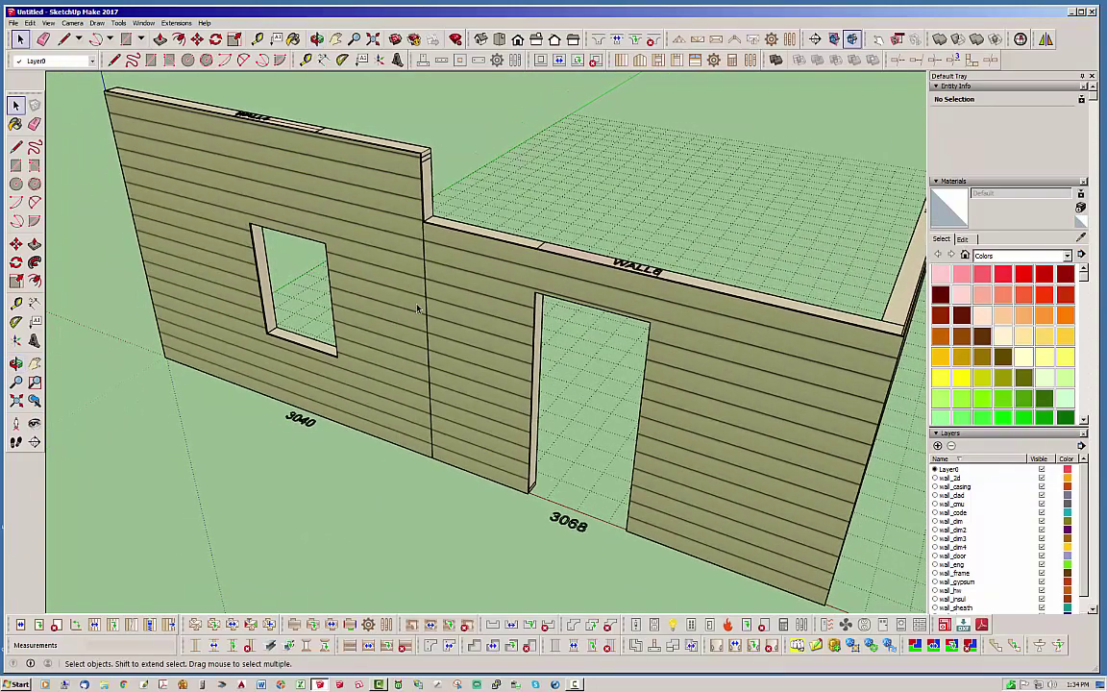
Step: Select the window and door wall segments in turn to compare their extents along the split, leaving nothing selected
click(431, 269)
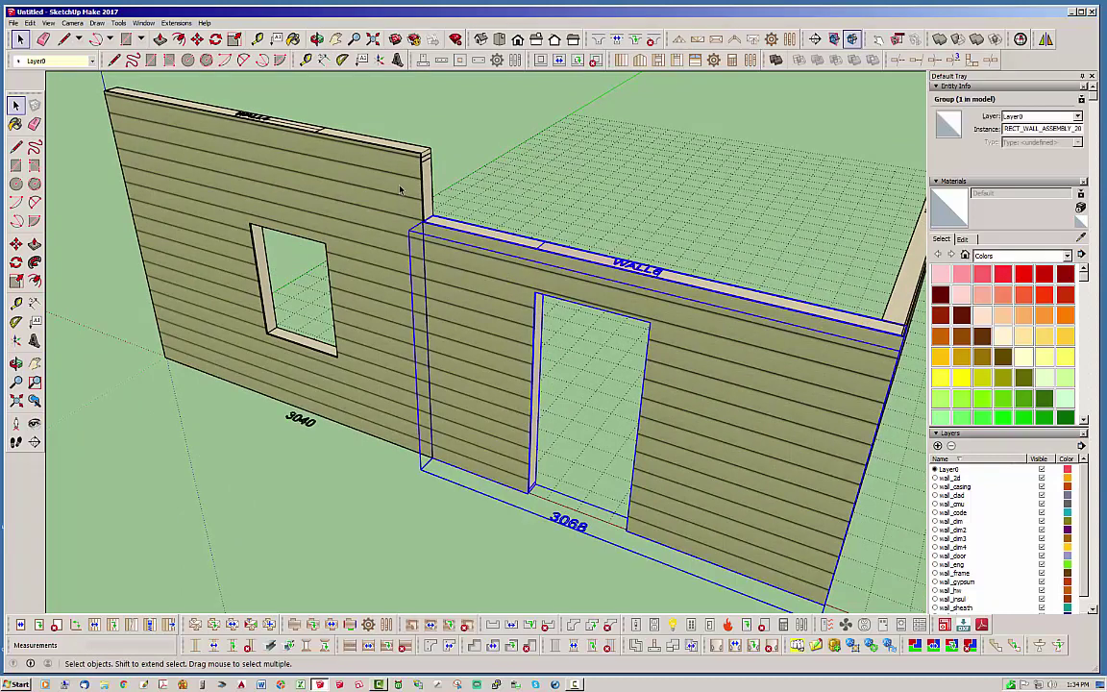
click(400, 190)
click(471, 272)
click(389, 219)
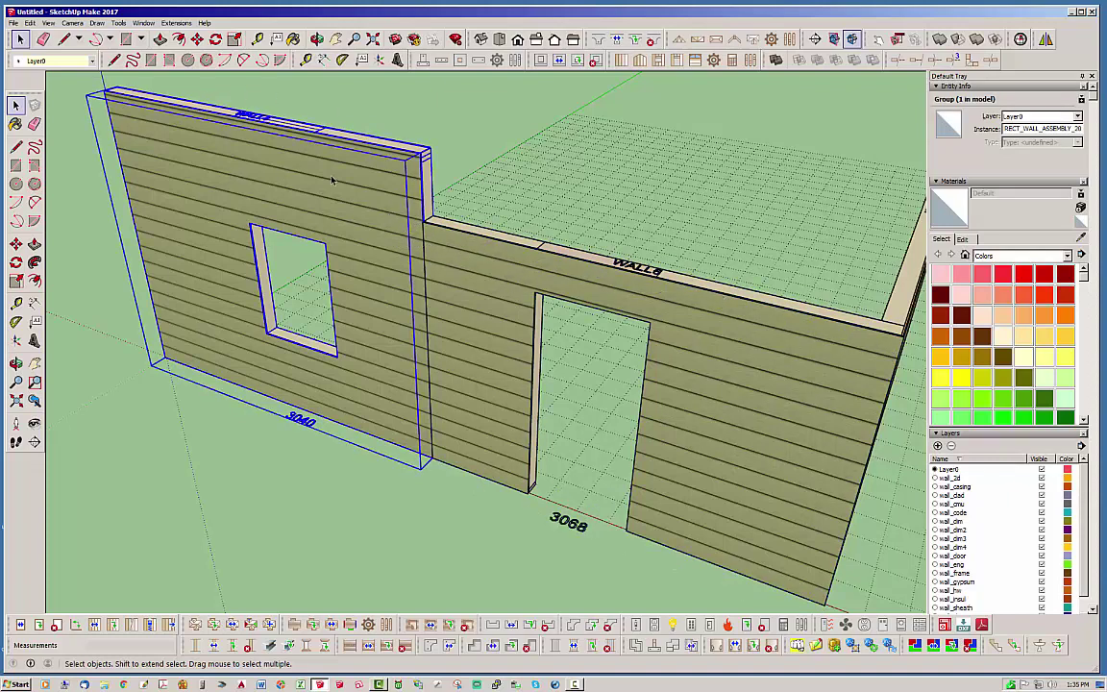
click(484, 274)
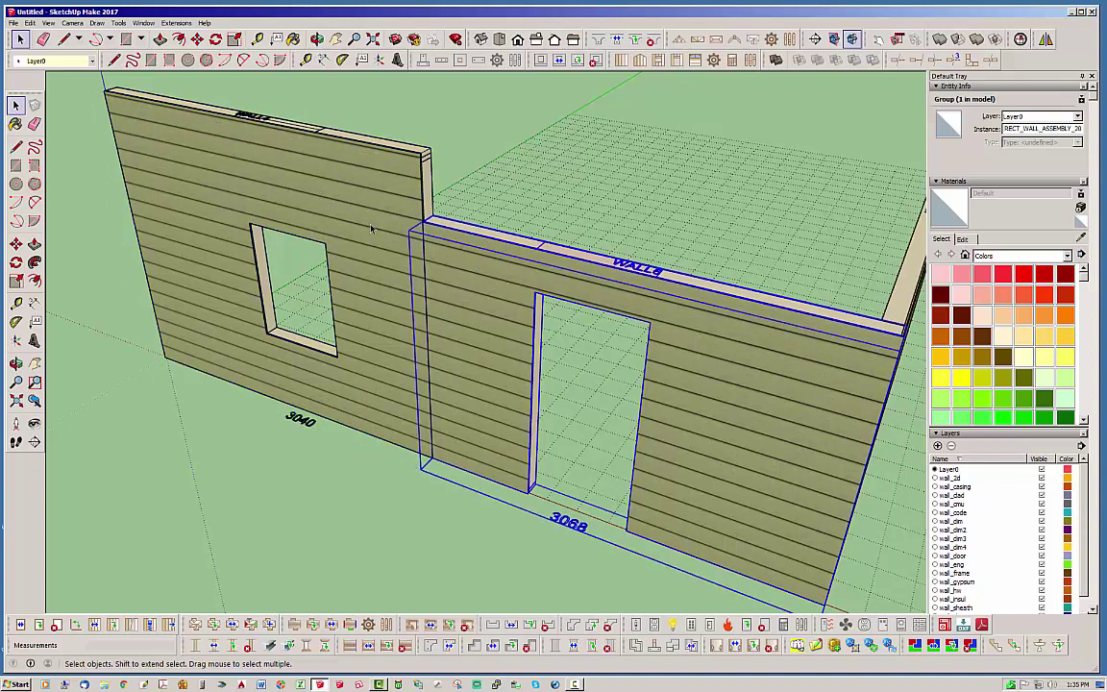
click(356, 459)
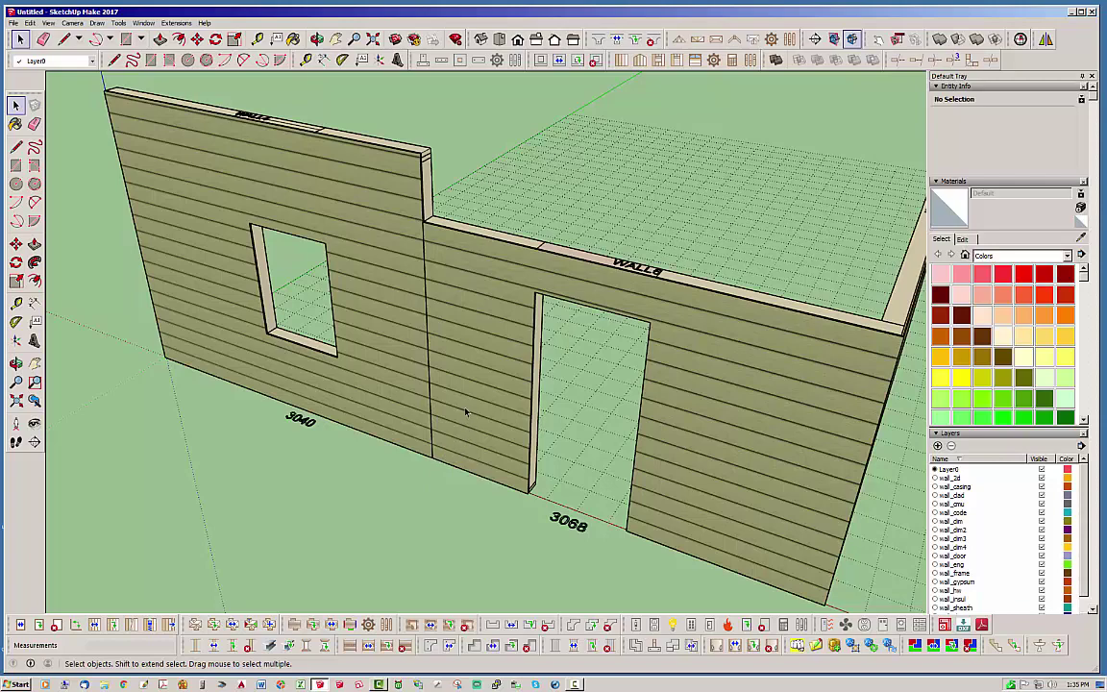
middle_drag(451, 403, 509, 303)
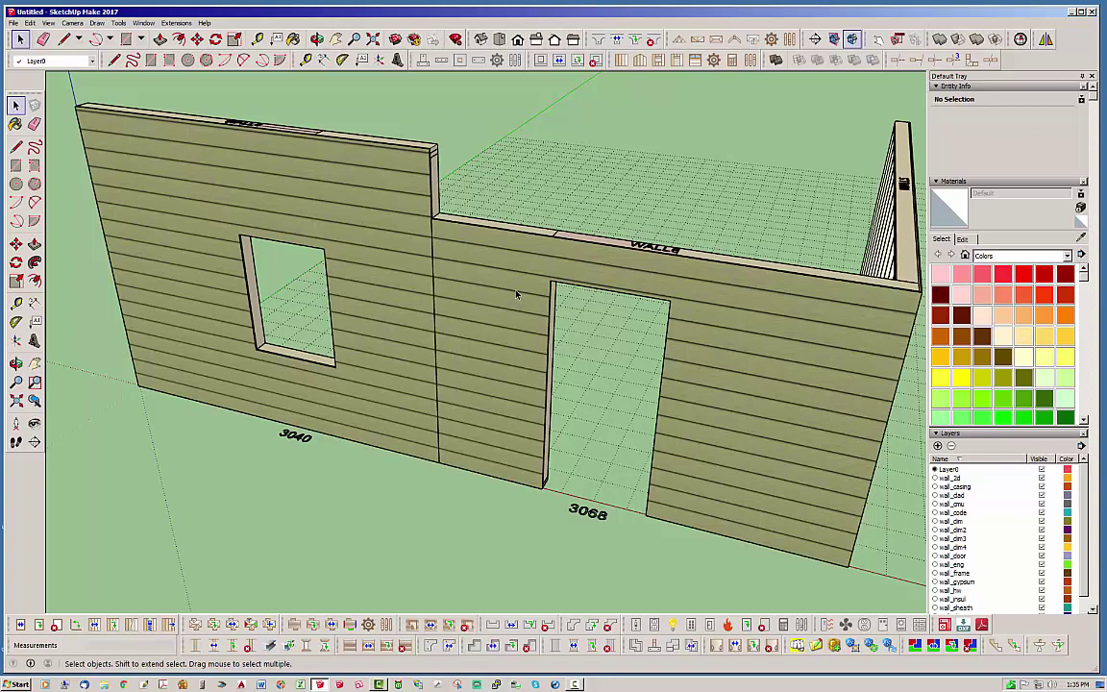
click(397, 188)
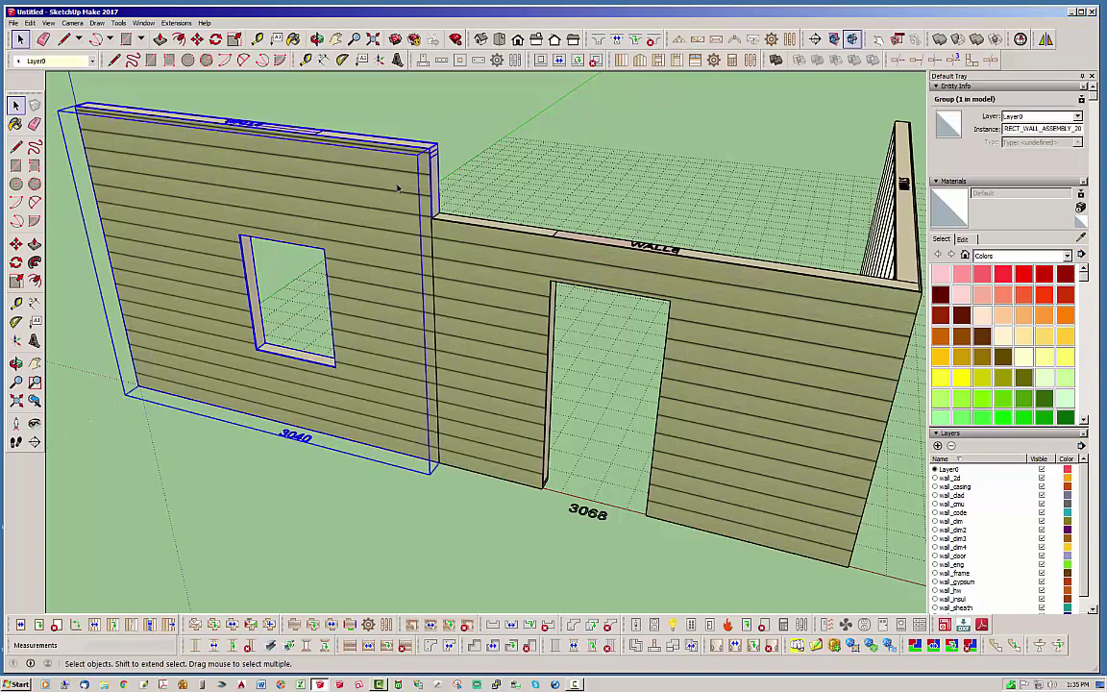
click(480, 255)
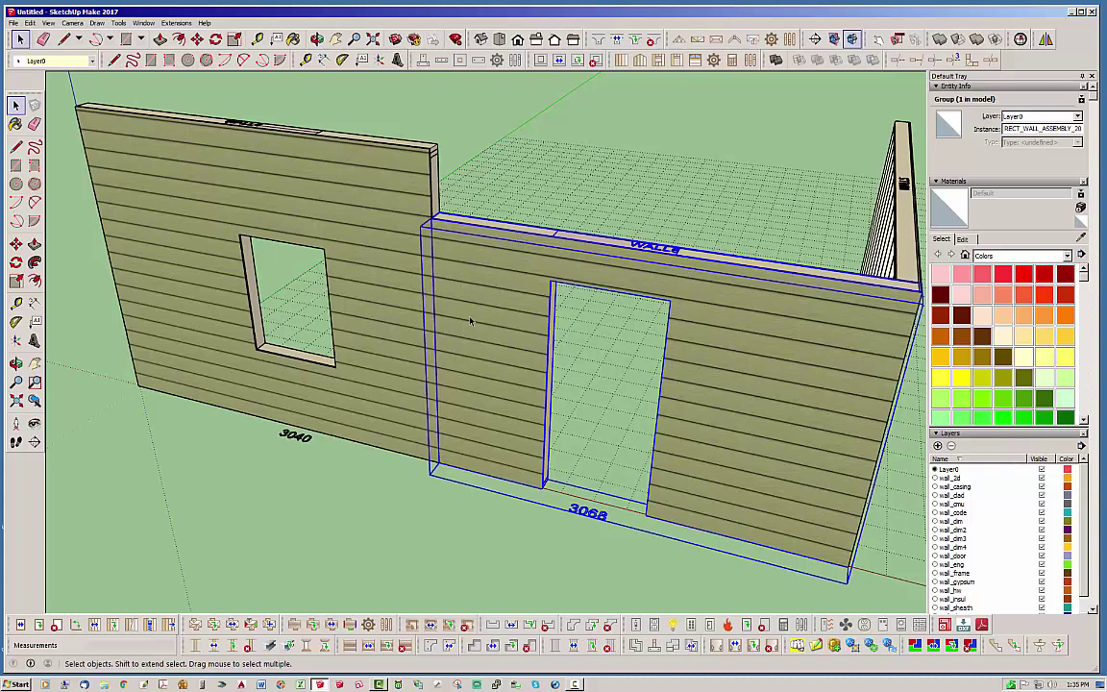
click(434, 489)
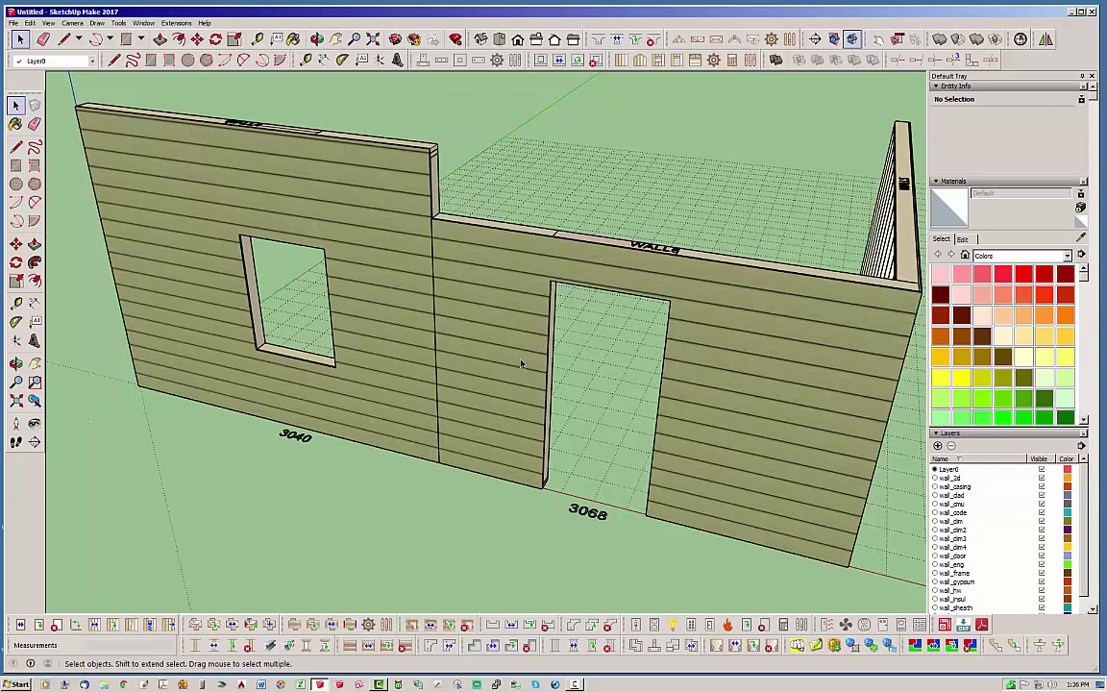
middle_drag(519, 361, 449, 339)
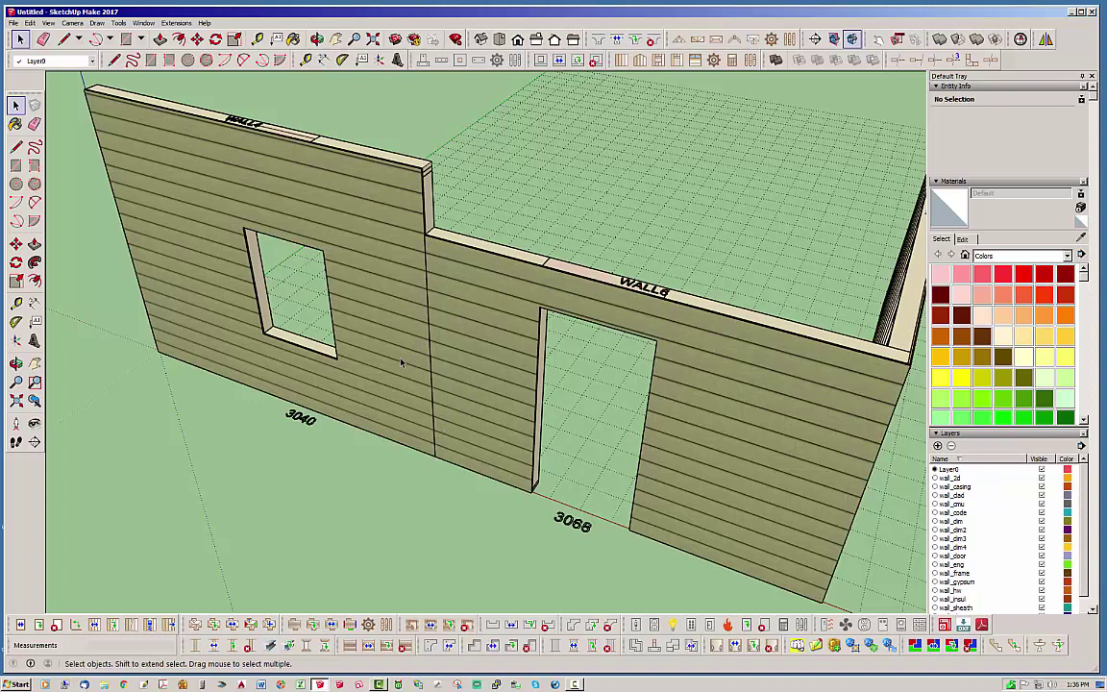
Step: Enter the taller window wall segment and open its cladding group for editing at the joint
middle_drag(442, 344, 410, 224)
scroll(389, 161, up, 3)
scroll(394, 165, up, 2)
click(403, 201)
scroll(446, 245, up, 3)
double_click(437, 216)
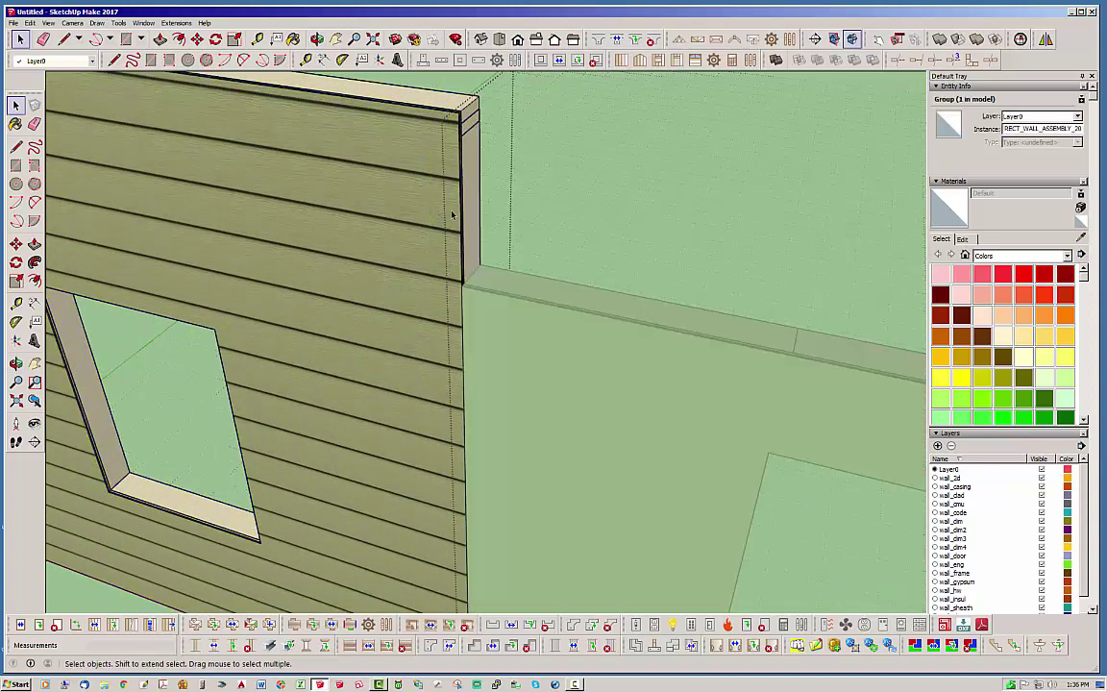
middle_drag(452, 214, 406, 146)
scroll(481, 129, up, 4)
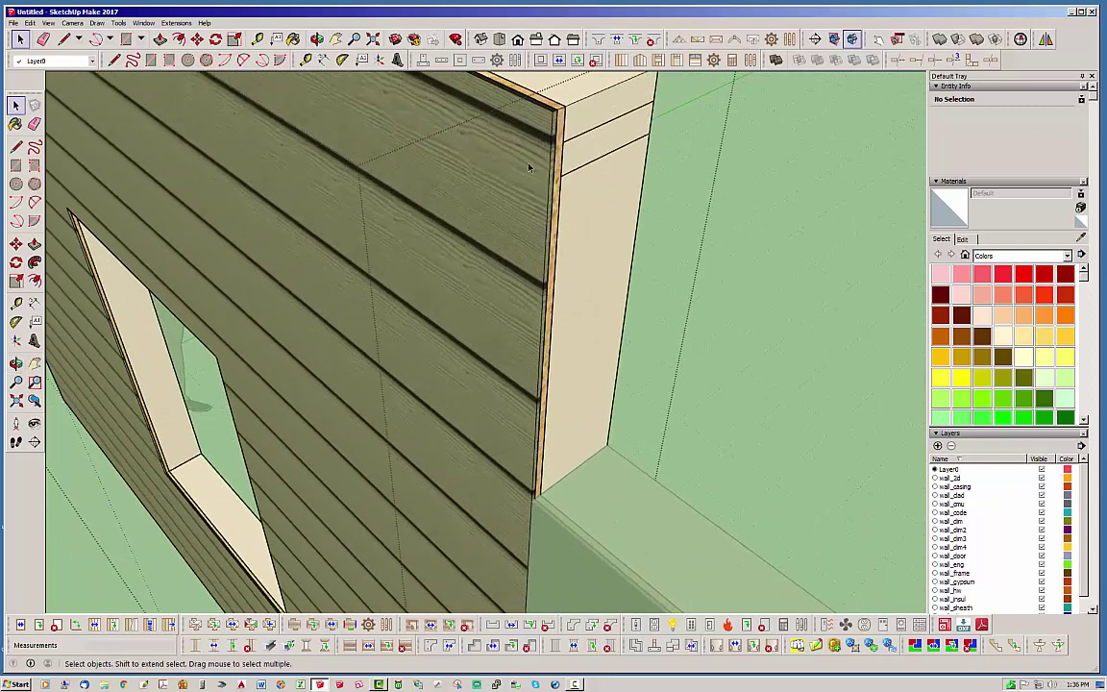
click(529, 169)
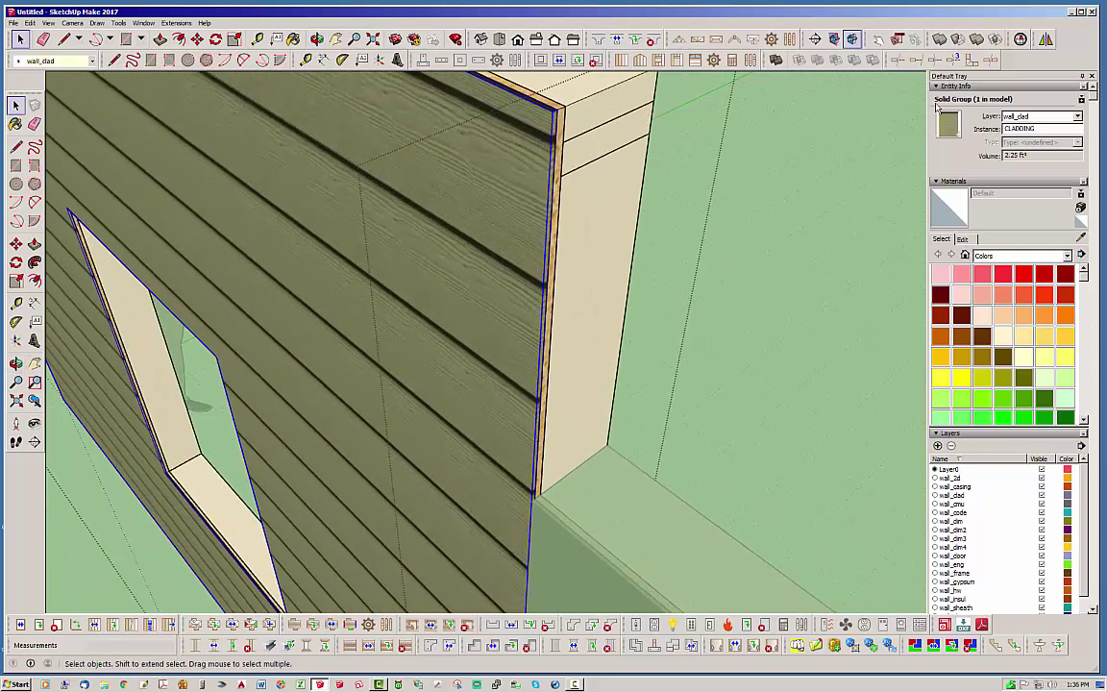
double_click(518, 213)
middle_drag(514, 248, 571, 258)
Step: Draw a line down the cladding's corner edge from its top endpoint to the top of the shorter wall segment
click(113, 60)
middle_drag(346, 227, 276, 196)
middle_drag(589, 96, 502, 92)
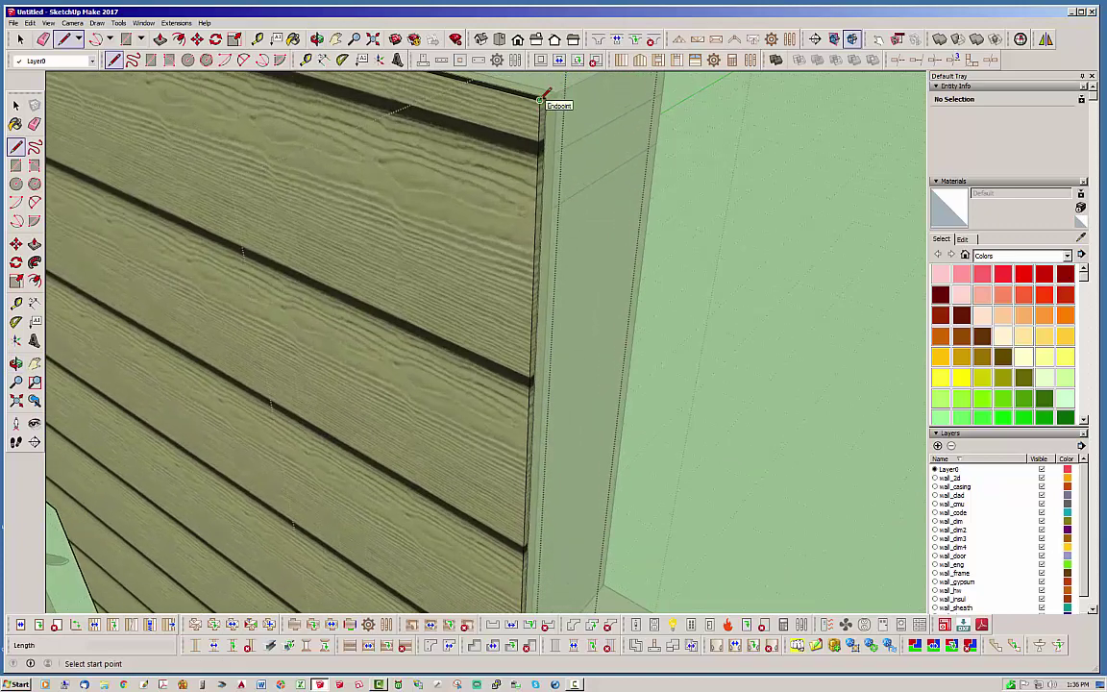
click(541, 96)
middle_drag(445, 308, 286, 199)
scroll(281, 201, down, 2)
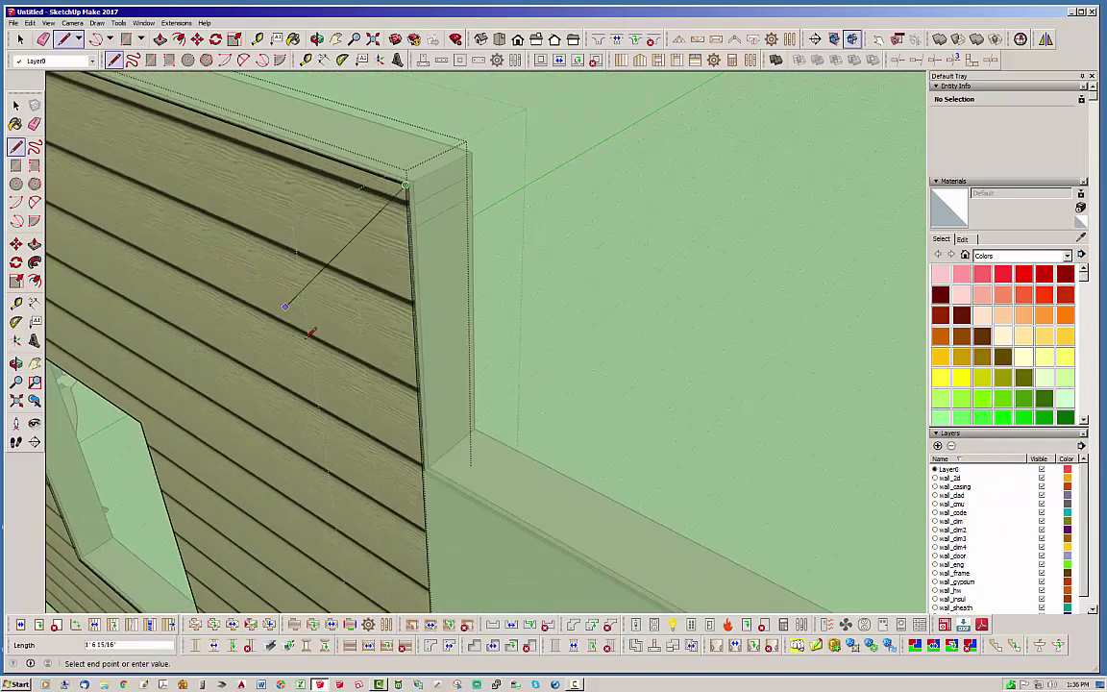
middle_drag(308, 332, 291, 482)
scroll(292, 483, up, 3)
scroll(483, 496, up, 5)
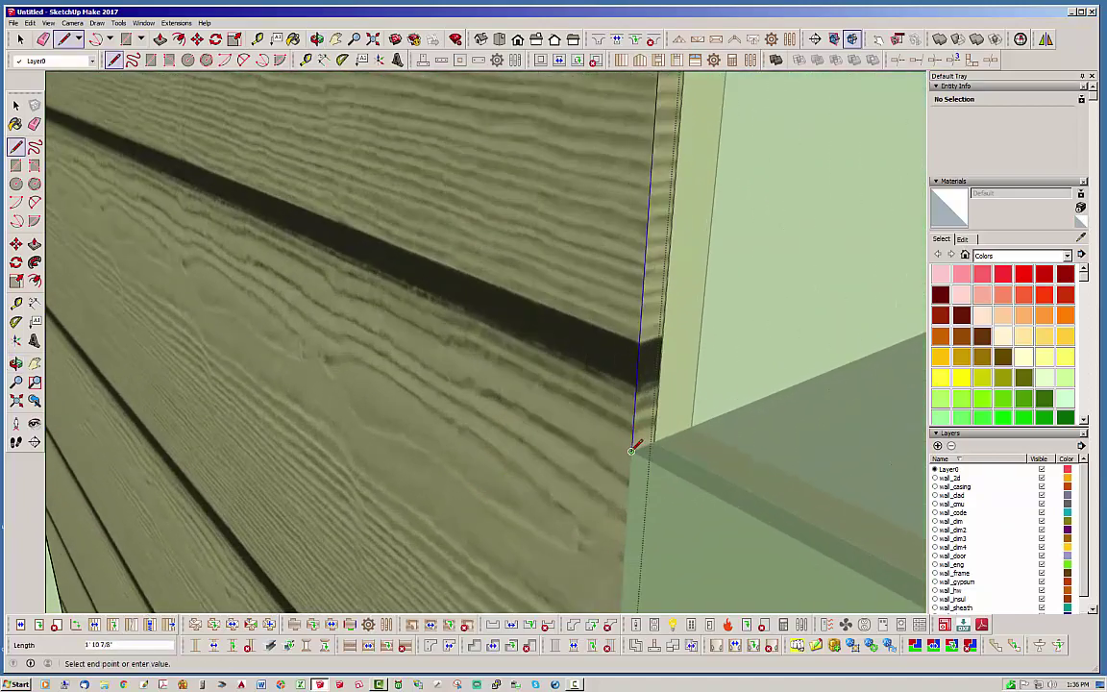
click(632, 451)
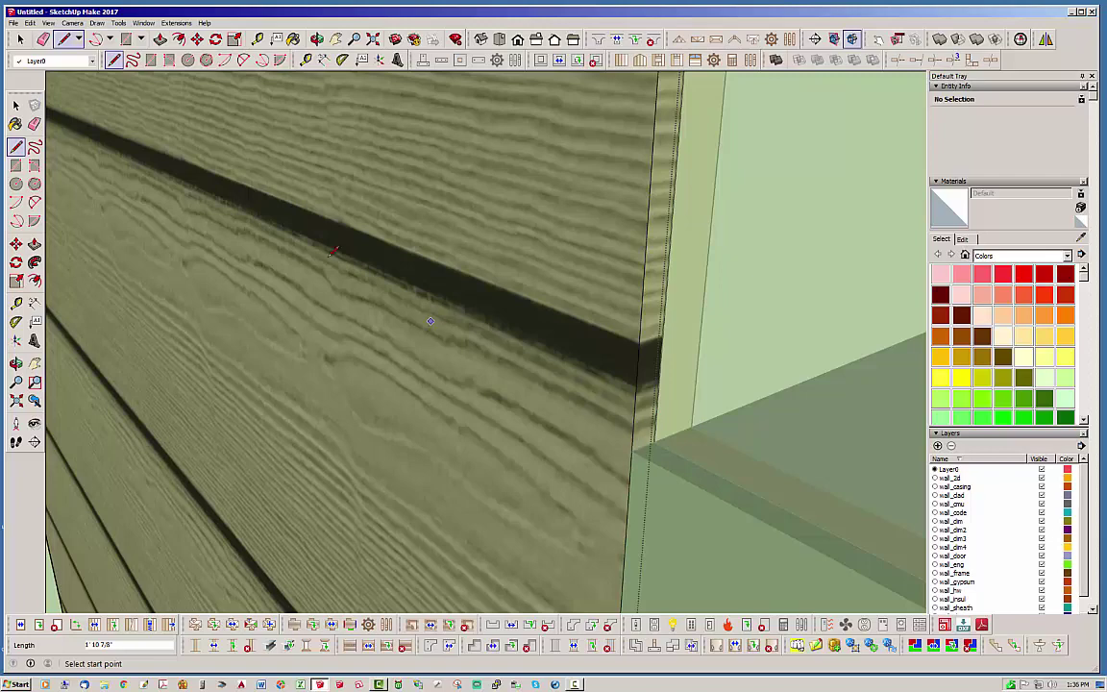
click(19, 39)
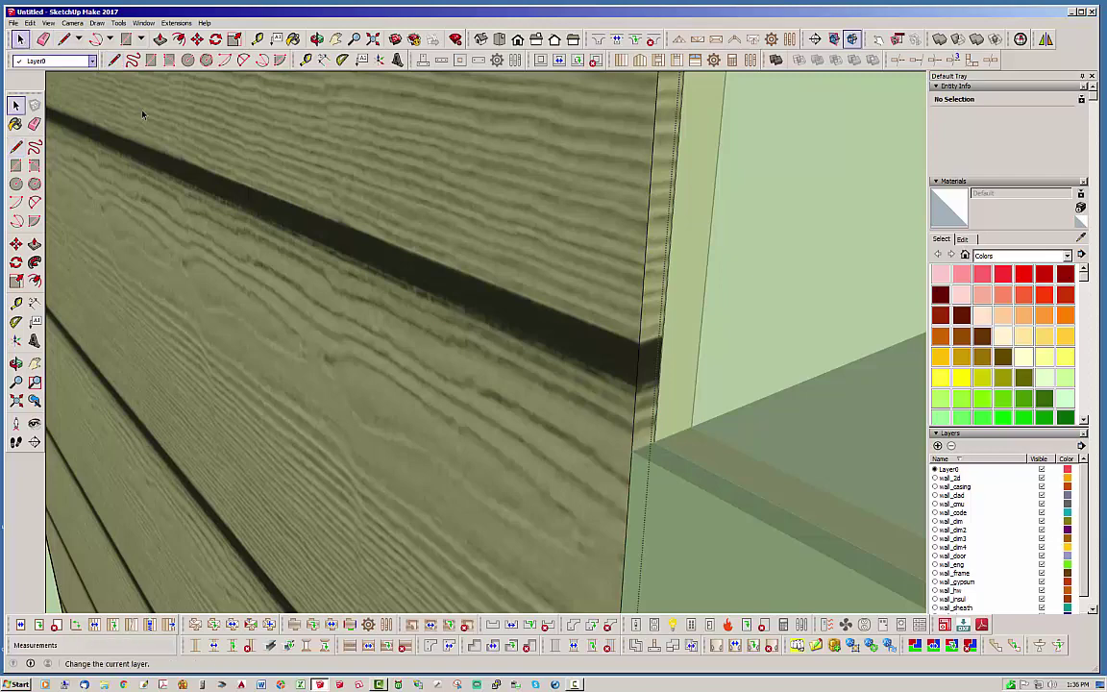
Step: Select the upper and lower portions of the cladding's corner edge in turn to check where it is divided
click(642, 296)
scroll(261, 254, down, 4)
middle_drag(358, 277, 355, 405)
scroll(354, 406, up, 2)
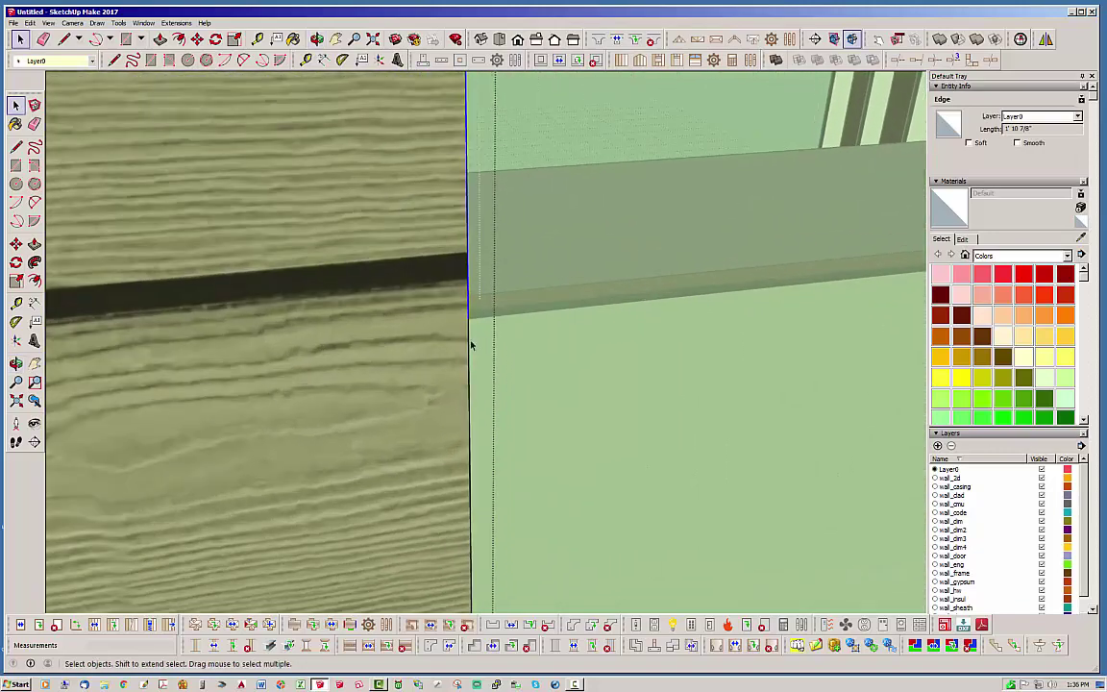
click(469, 344)
Step: Hide the lower portion of the window segment's cladding corner edge along the joint and exit the open groups
right_click(471, 337)
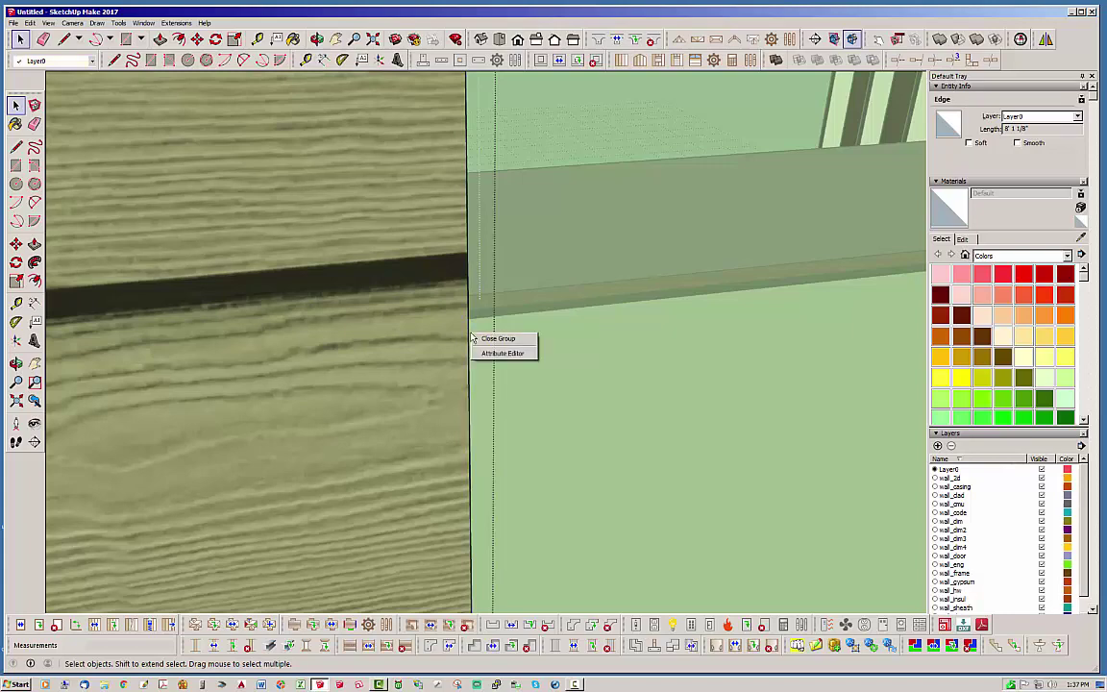
click(442, 382)
middle_drag(442, 382, 567, 382)
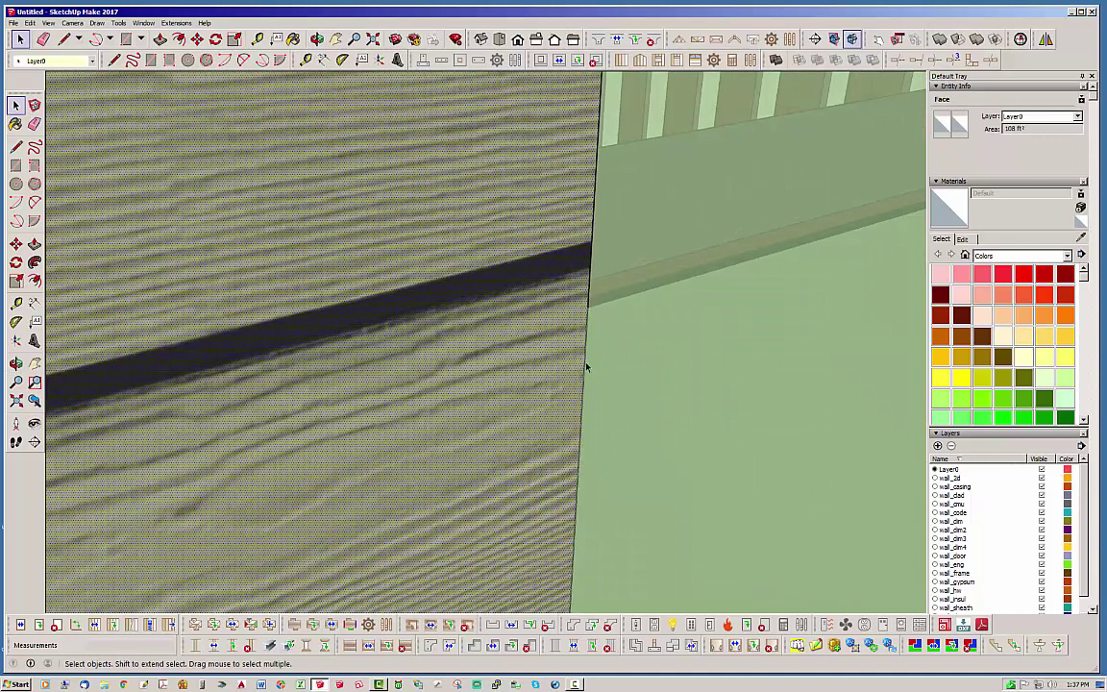
right_click(586, 367)
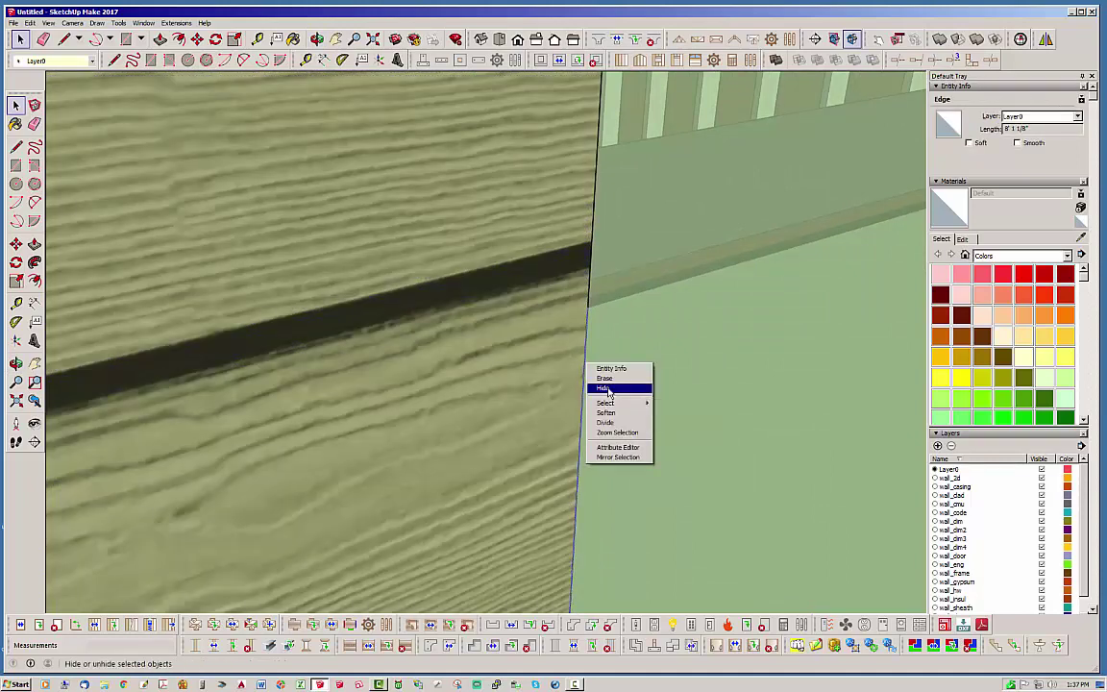
click(608, 388)
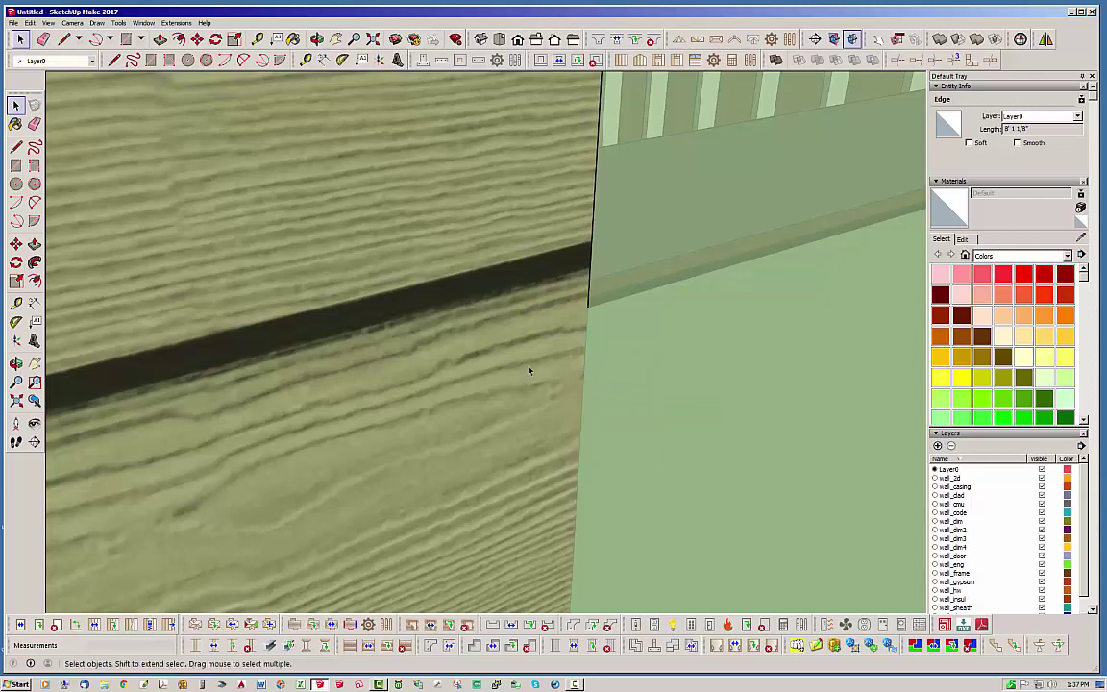
middle_drag(490, 353, 247, 316)
scroll(247, 316, down, 8)
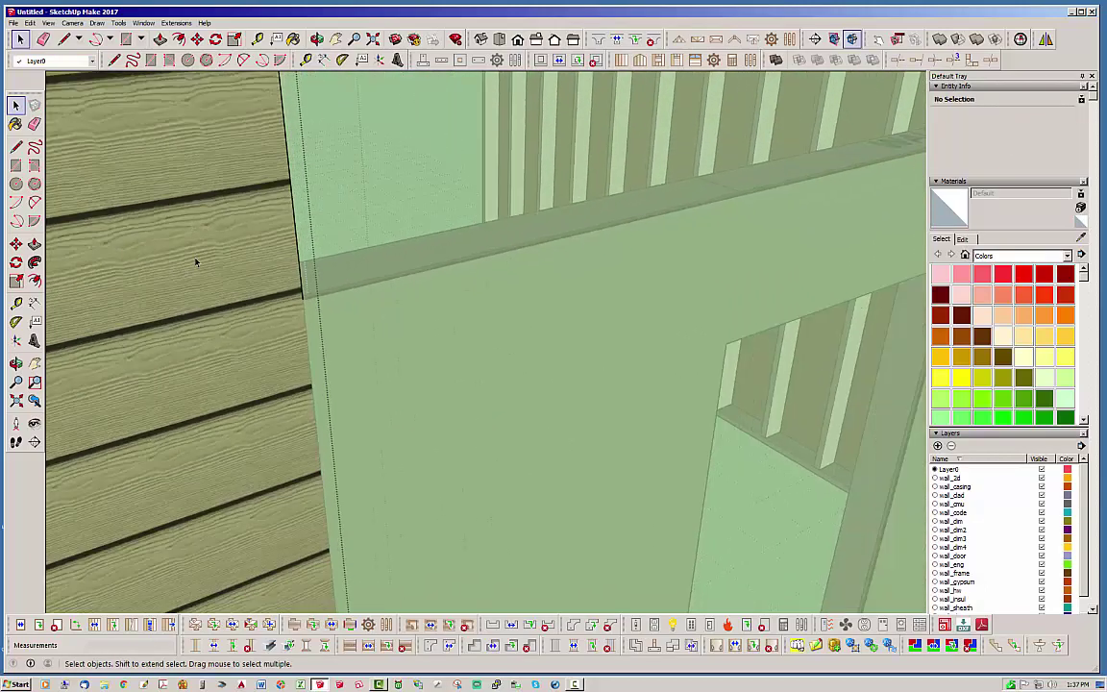
scroll(251, 249, down, 1)
click(788, 543)
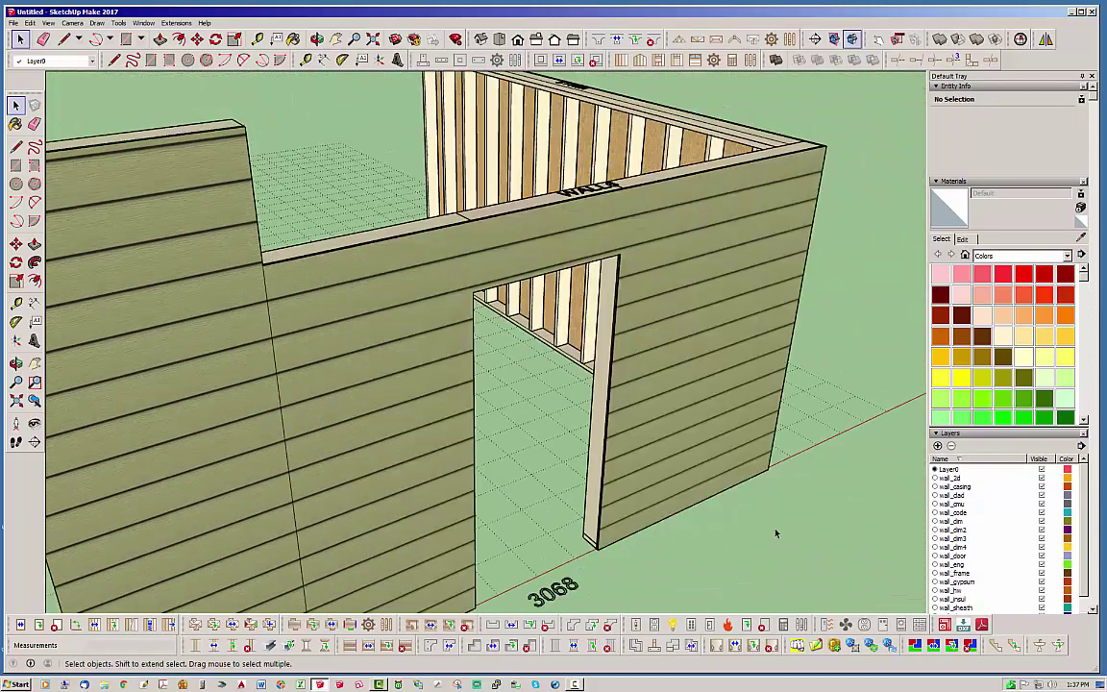
Step: Hide the vertical cladding edge of the door wall segment along the joint, then exit its groups
middle_drag(437, 414, 133, 166)
scroll(133, 166, up, 2)
scroll(133, 166, up, 6)
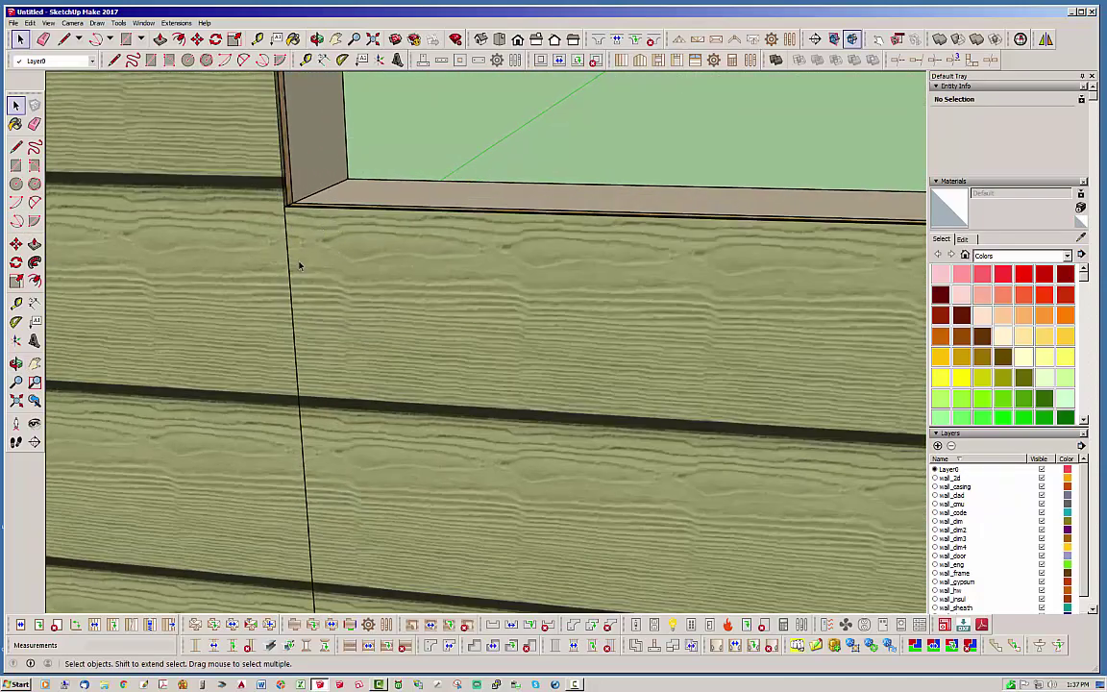
double_click(328, 225)
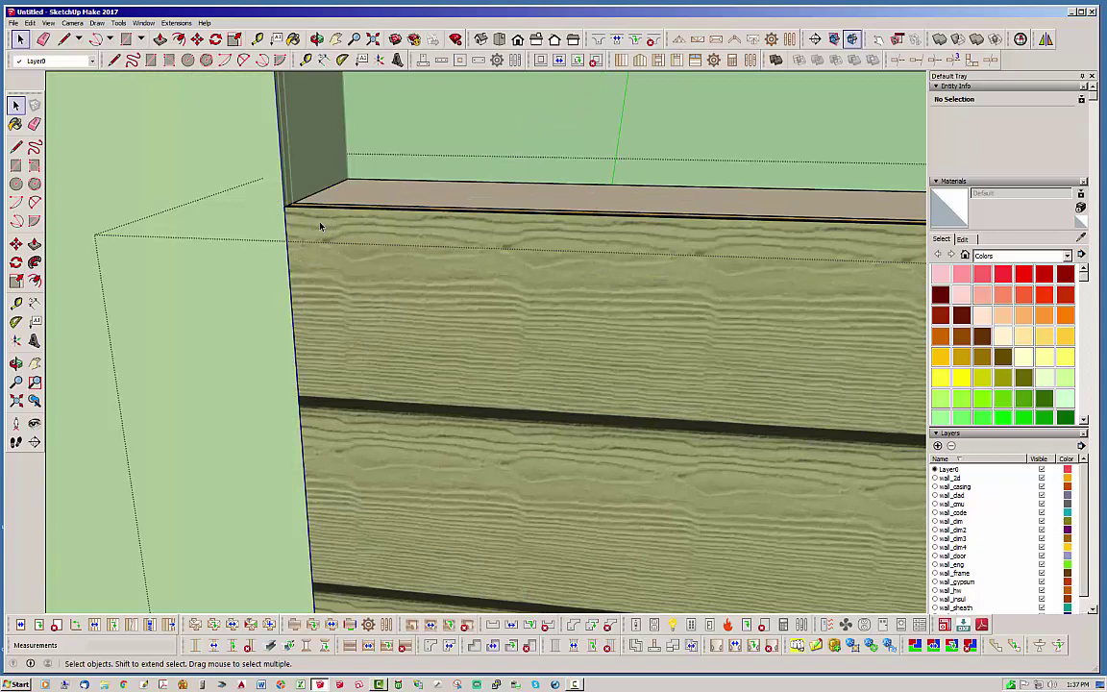
scroll(311, 227, up, 4)
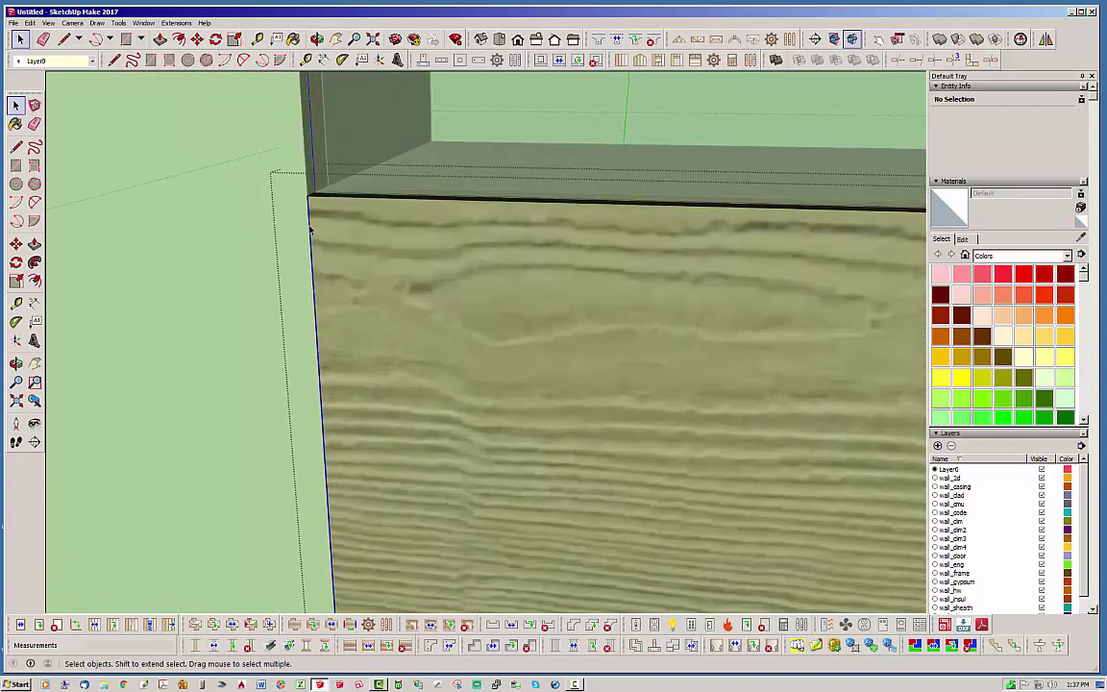
right_click(310, 226)
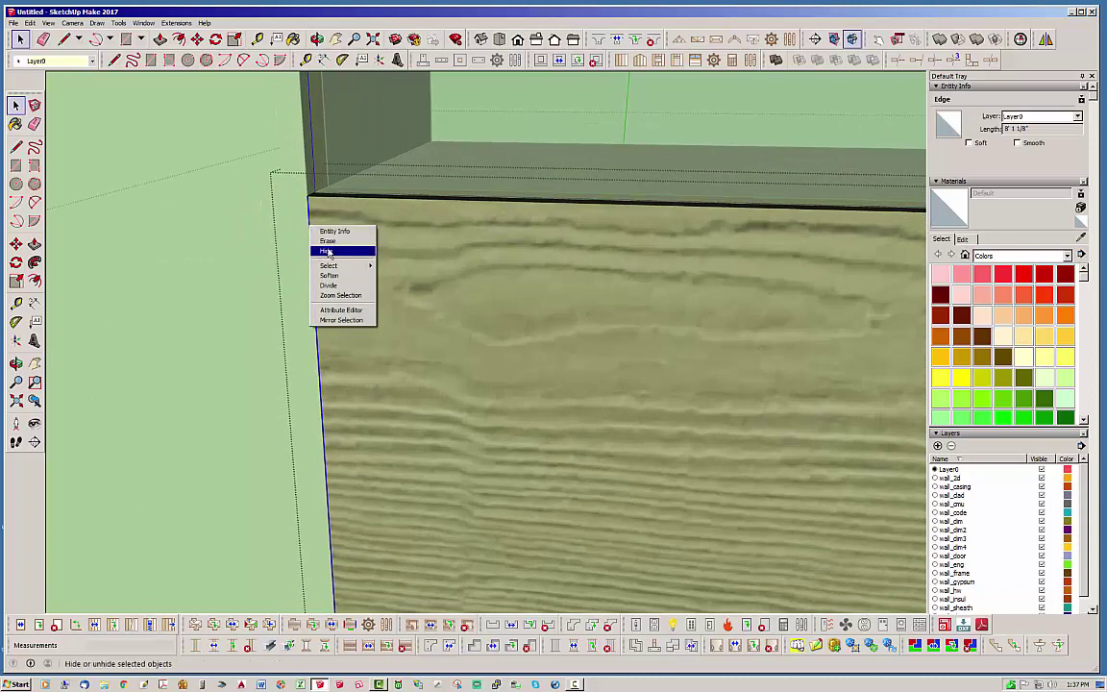
click(327, 253)
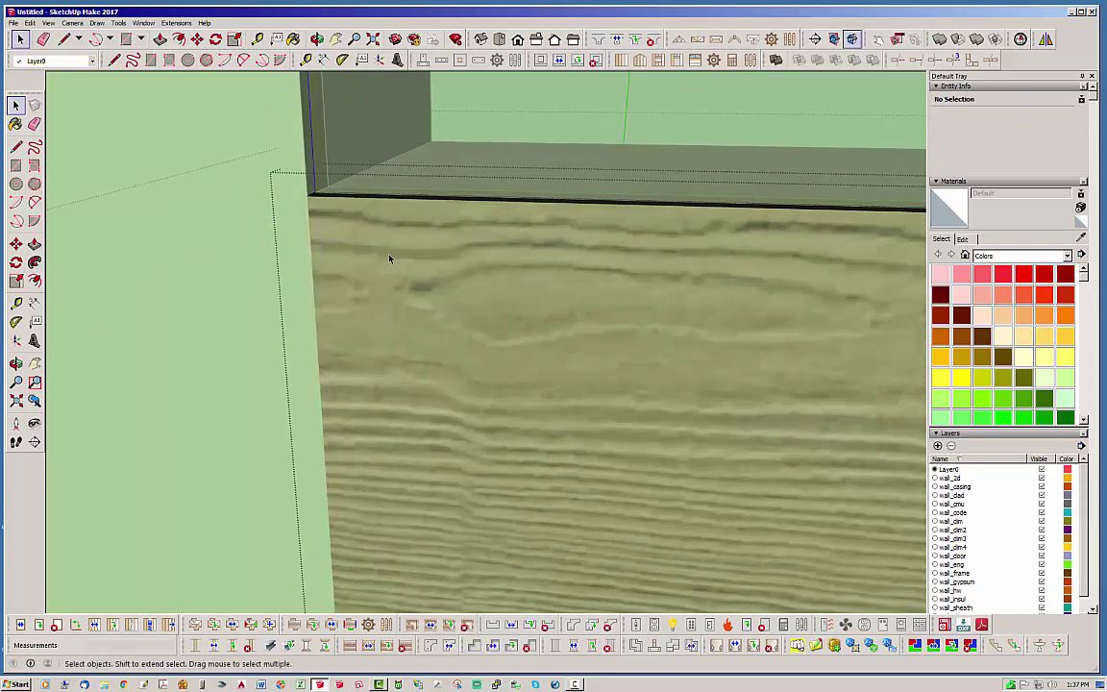
middle_drag(389, 258, 275, 275)
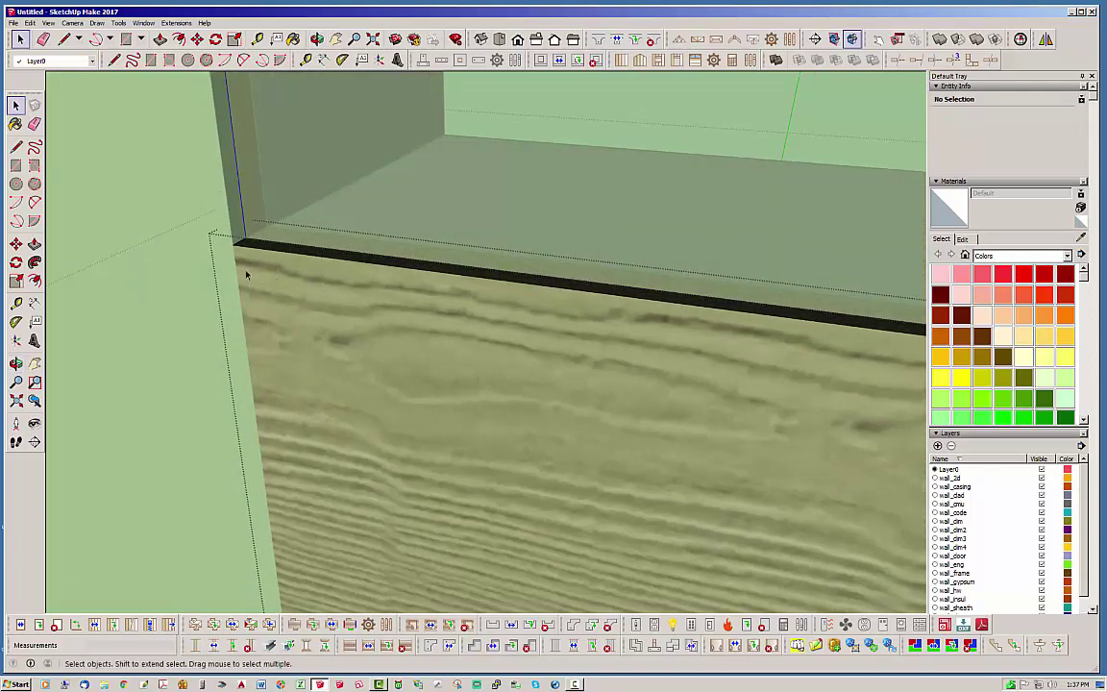
scroll(328, 302, down, 6)
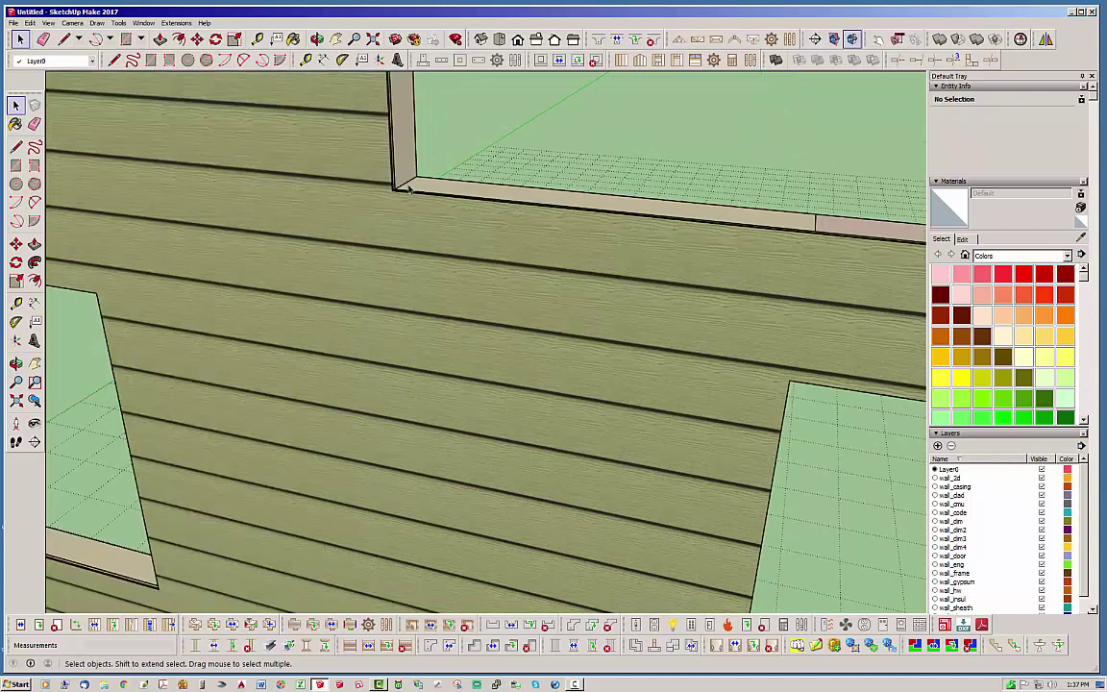
Step: Open the window segment's cladding, select all its connected geometry, and reselect the cladding group to inspect it
middle_drag(394, 195, 343, 247)
scroll(366, 122, up, 5)
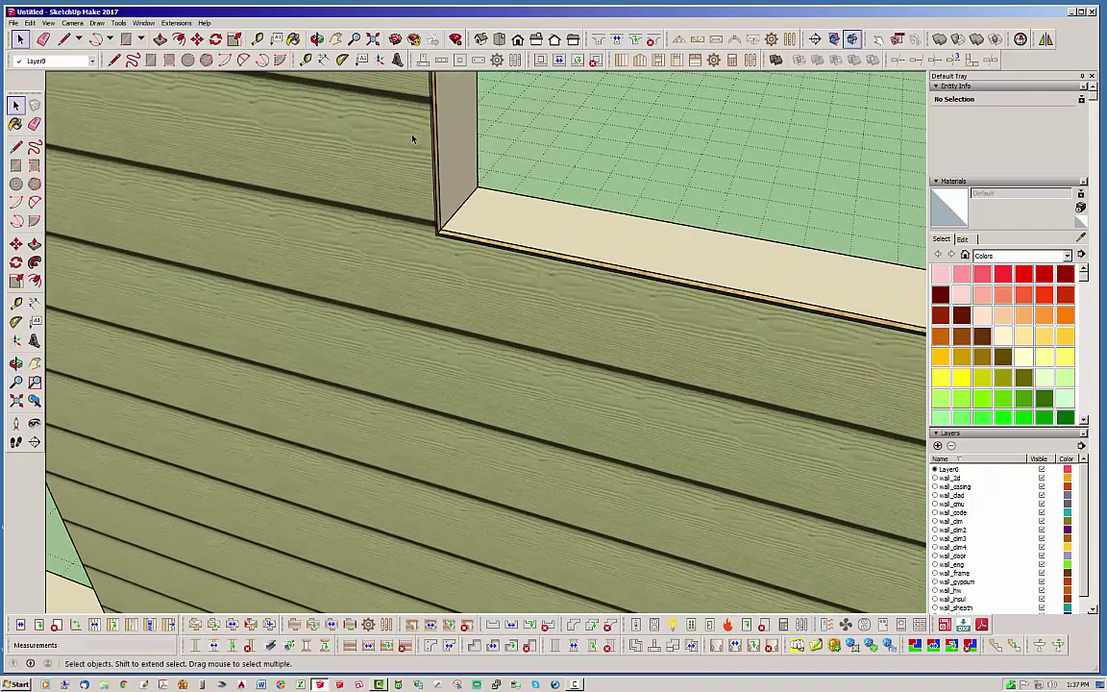
double_click(412, 137)
click(426, 139)
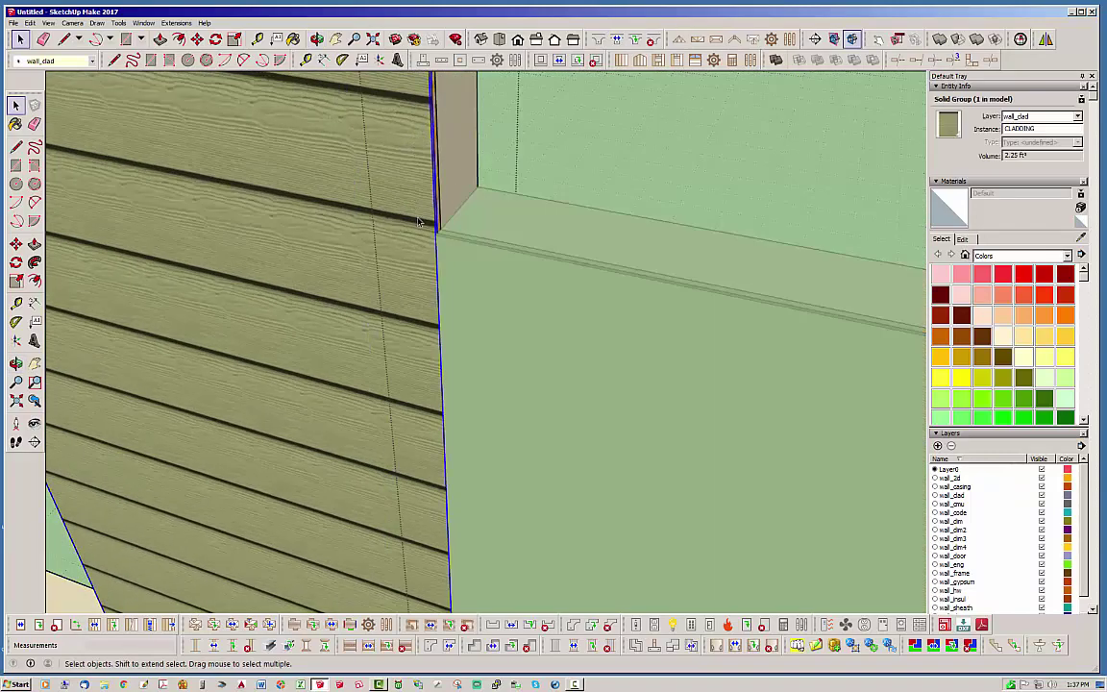
double_click(419, 167)
triple_click(419, 167)
click(501, 120)
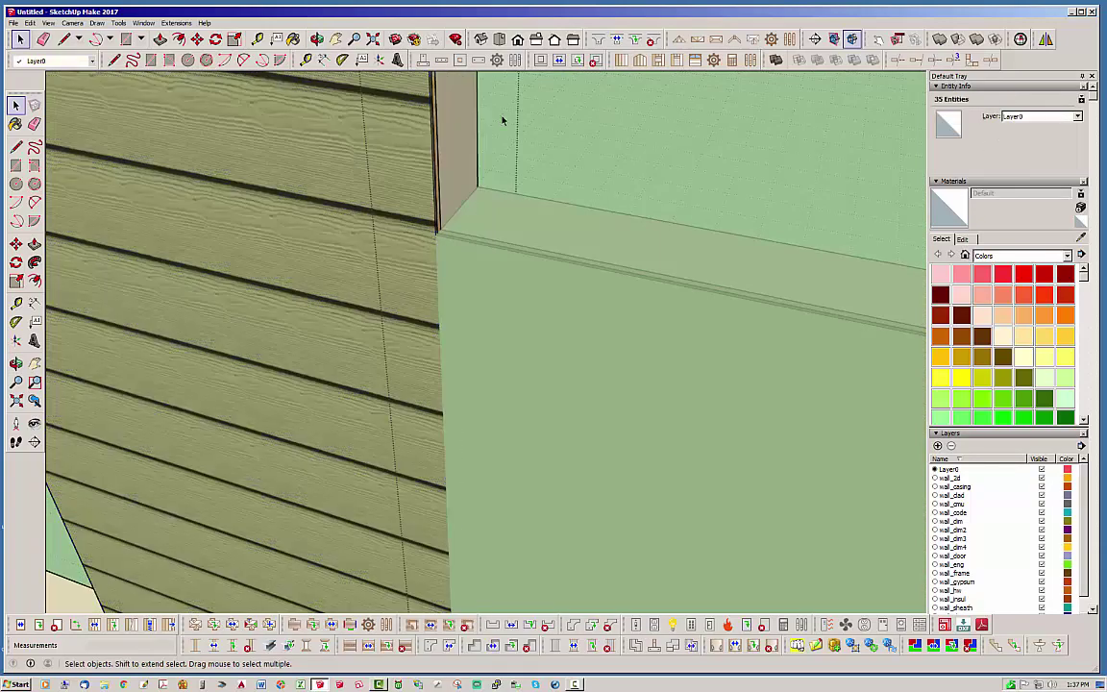
click(398, 161)
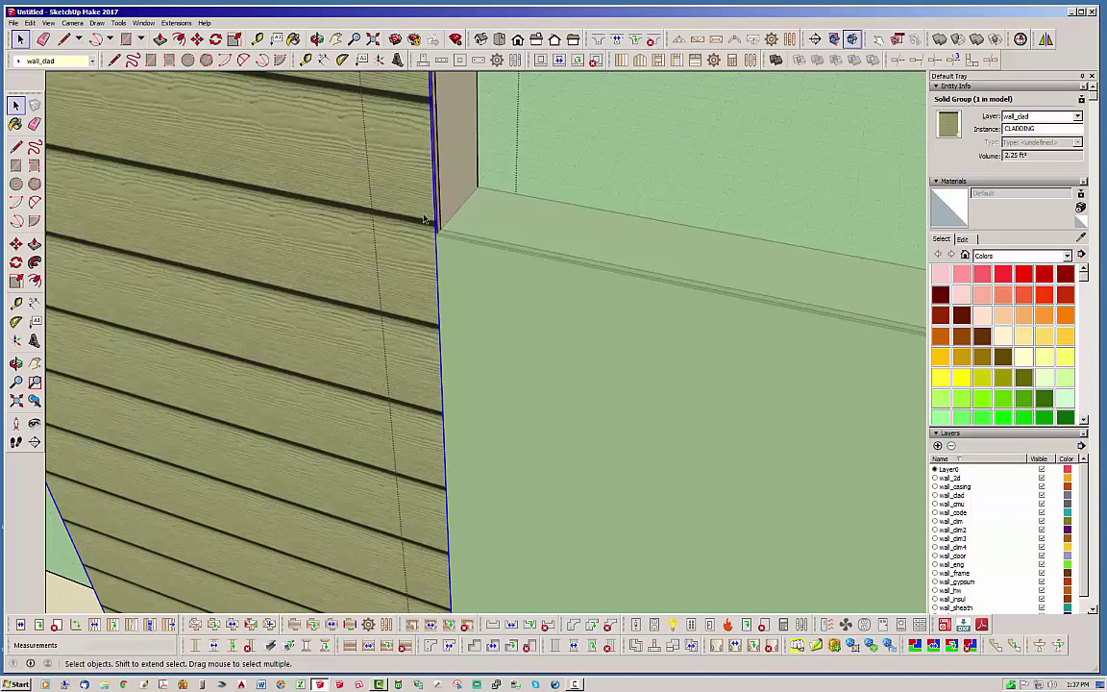
Step: Examine the window segment's cladding edge at the height step, then leave the group and view the whole wall
middle_drag(426, 220, 326, 150)
scroll(395, 247, up, 6)
scroll(348, 241, down, 2)
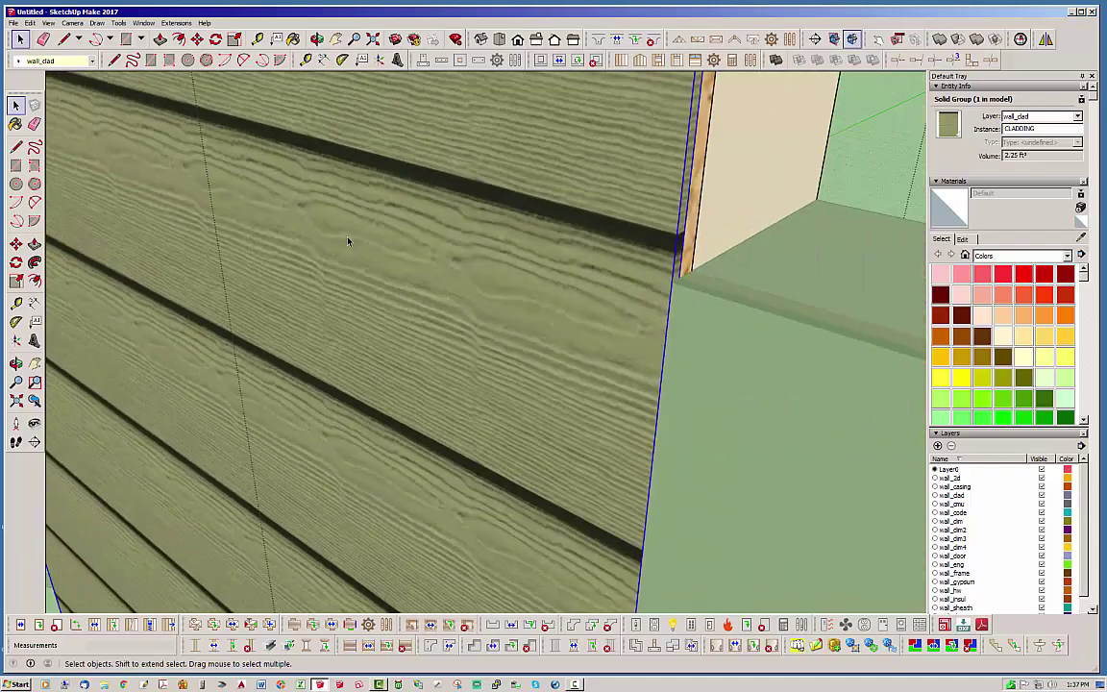
scroll(348, 241, down, 5)
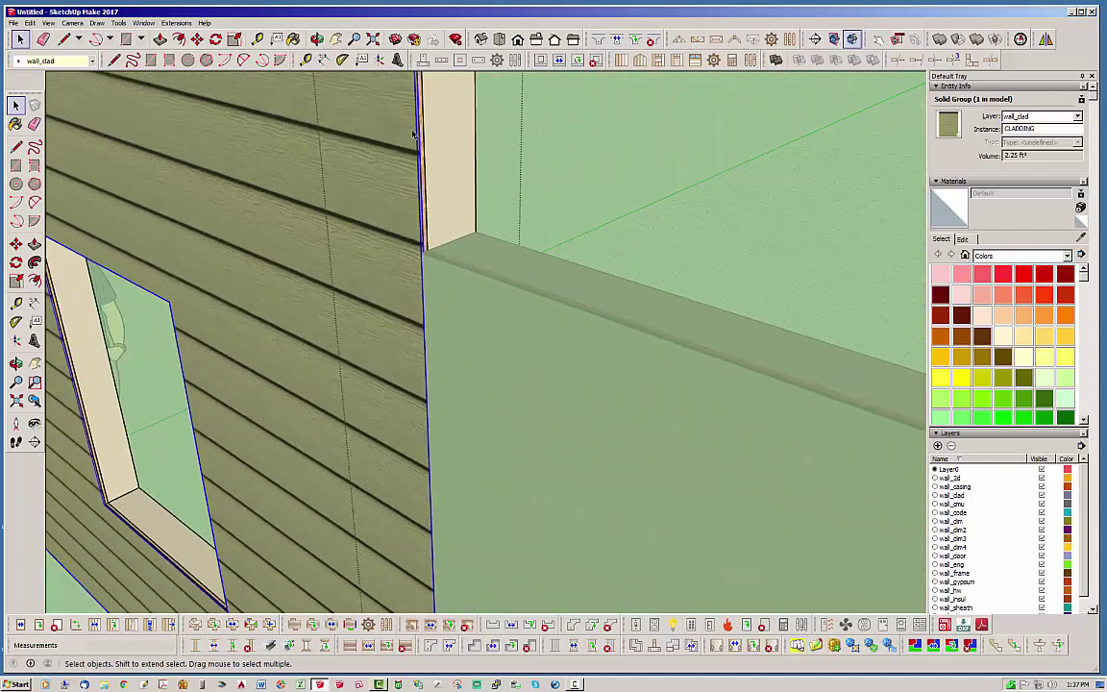
click(577, 165)
scroll(289, 232, down, 6)
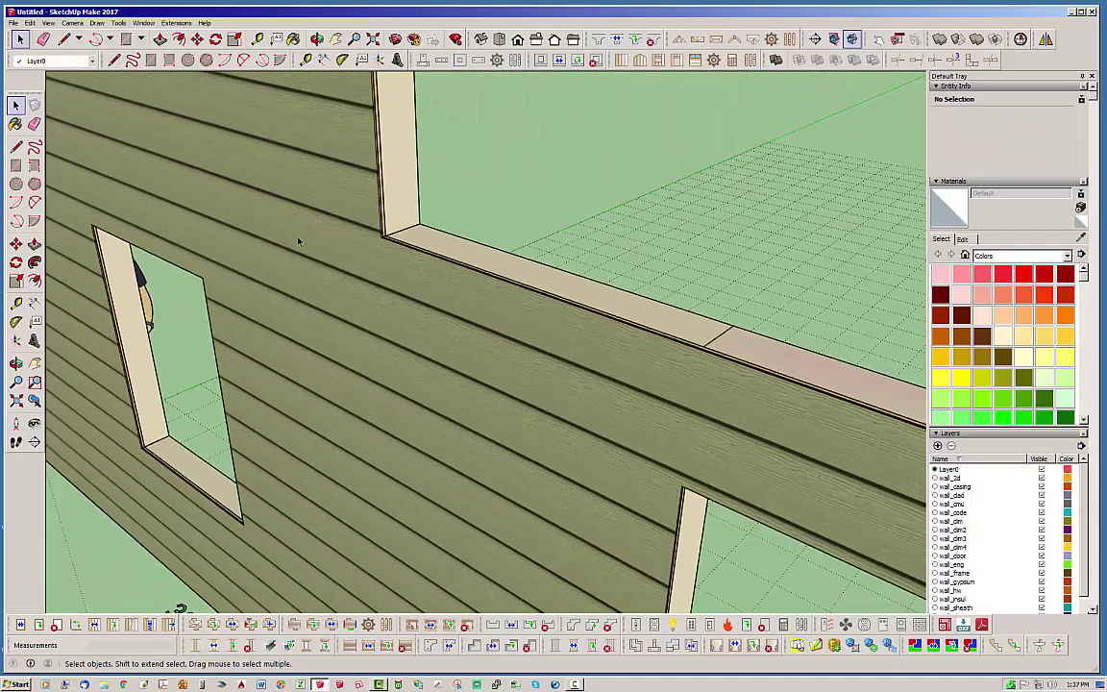
middle_drag(286, 232, 500, 217)
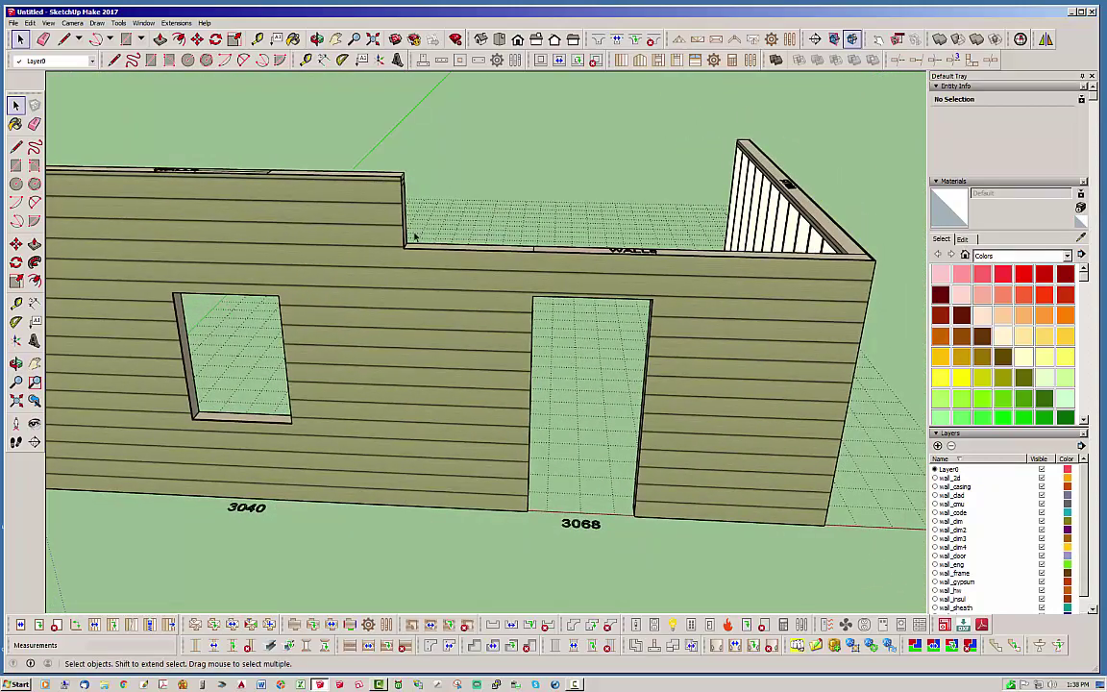
Step: Select the window and door wall segments in turn and examine the siding across their joint
click(453, 284)
click(360, 235)
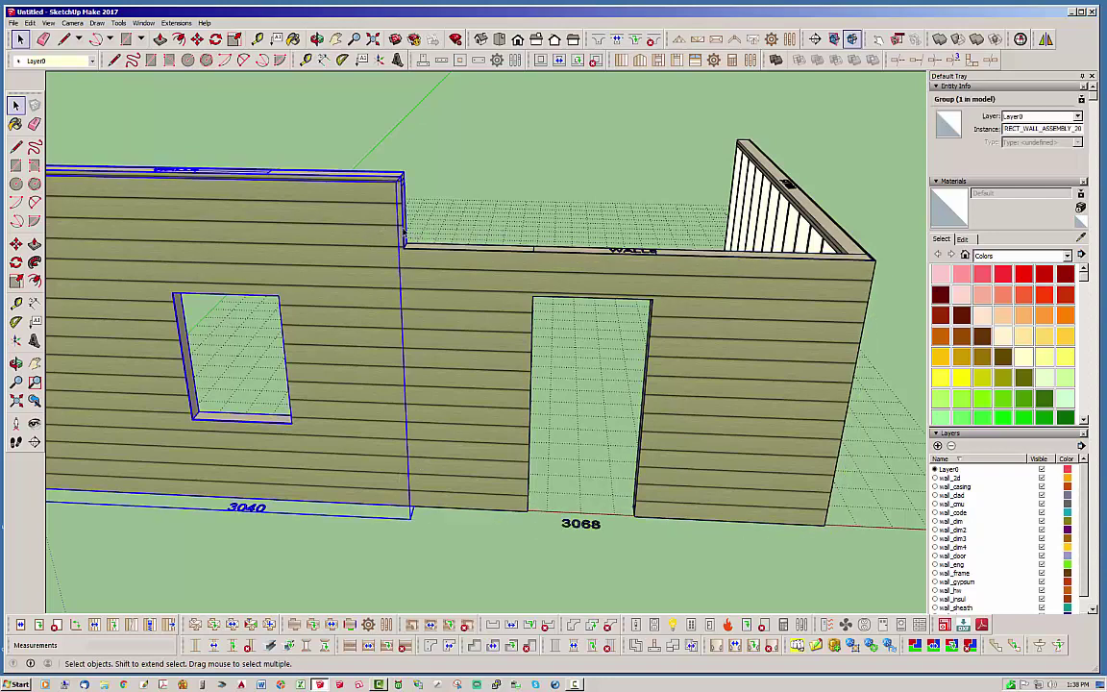
click(459, 250)
scroll(461, 250, up, 5)
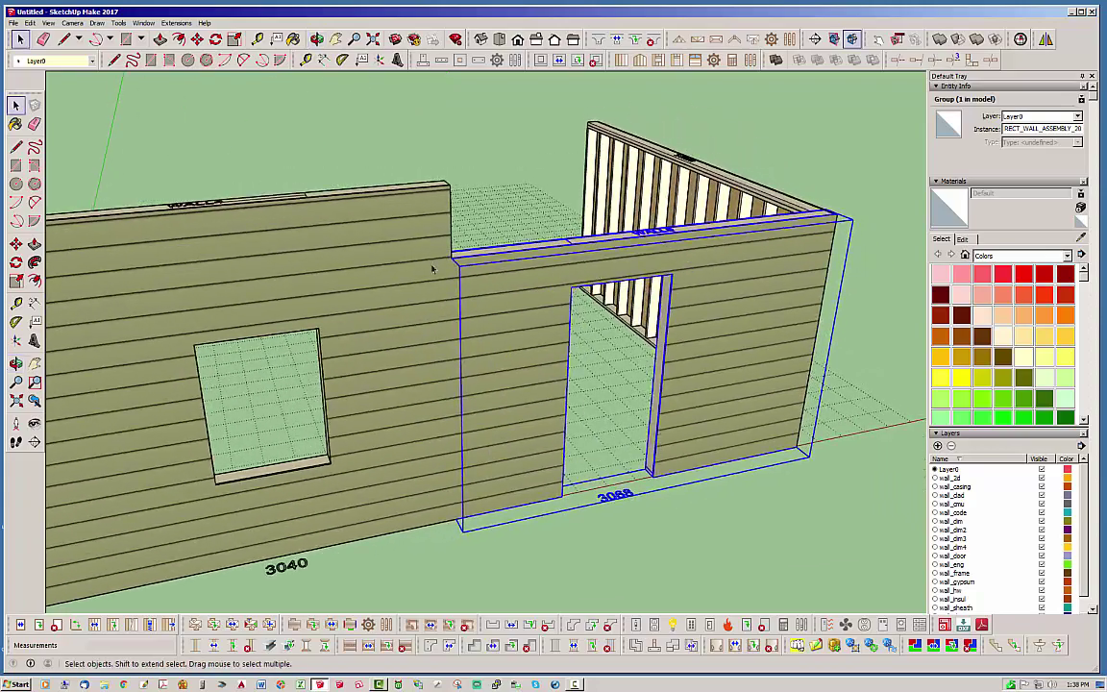
scroll(464, 250, up, 8)
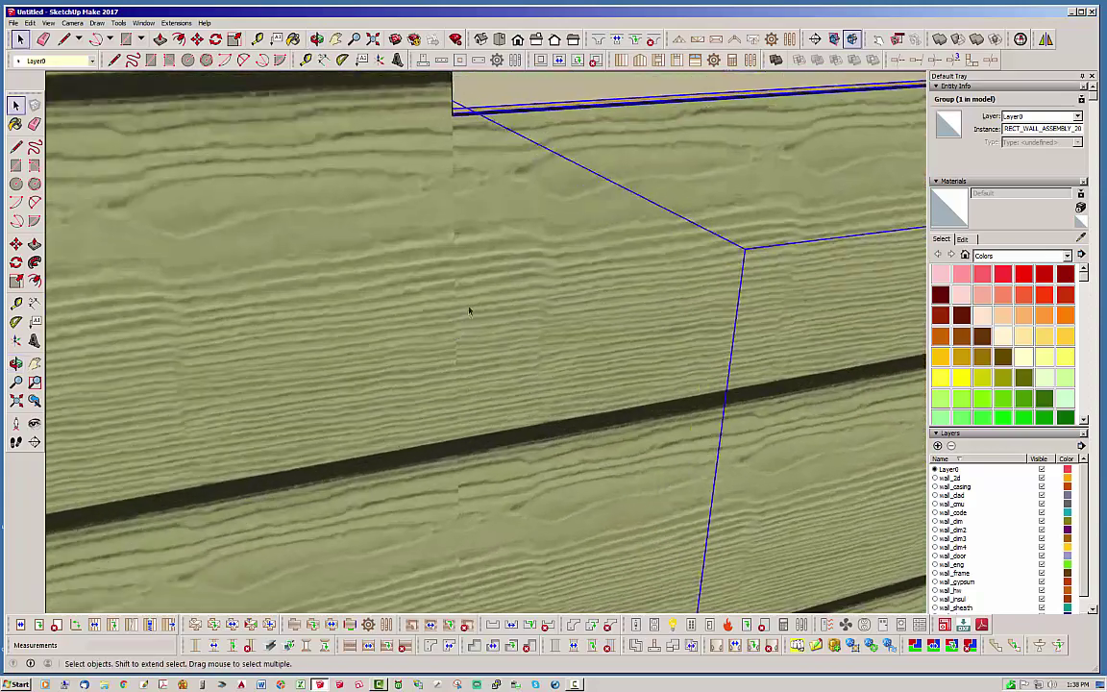
middle_drag(469, 310, 514, 311)
middle_drag(437, 334, 360, 187)
middle_drag(408, 403, 401, 360)
scroll(384, 280, down, 5)
scroll(406, 246, down, 5)
Step: Regenerate the wall assembly of the taller segment containing the window
click(497, 180)
middle_drag(498, 179, 336, 357)
scroll(650, 350, down, 2)
scroll(336, 351, up, 3)
mouse_move(418, 329)
middle_down()
mouse_move(354, 321)
mouse_move(357, 340)
middle_up()
right_click(379, 238)
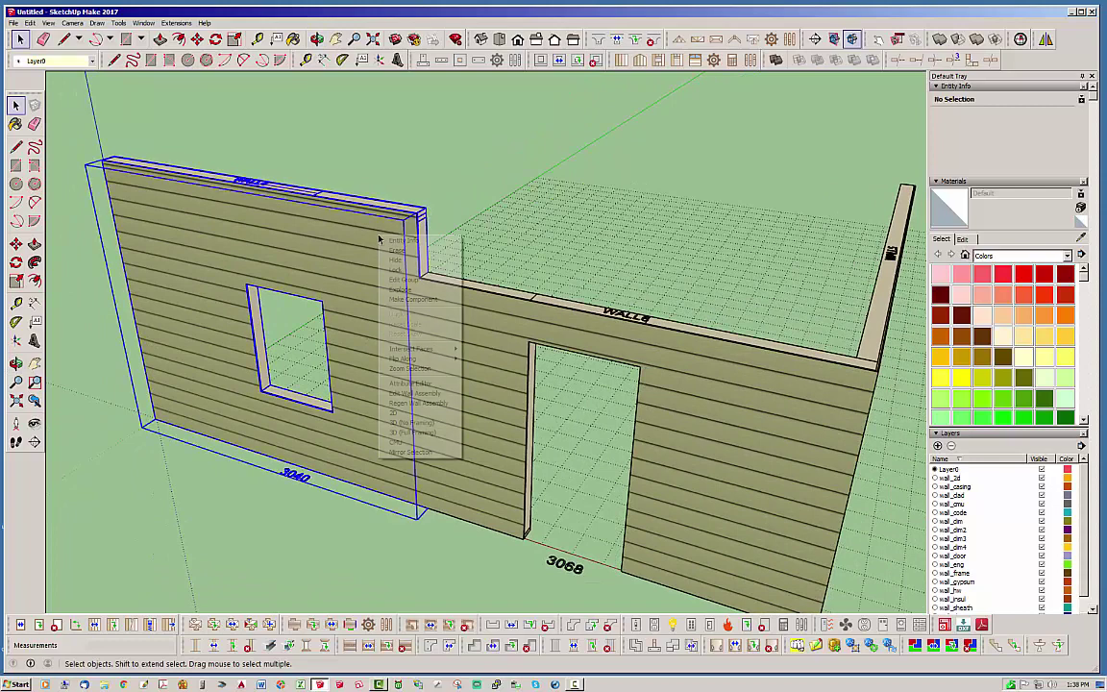
click(421, 404)
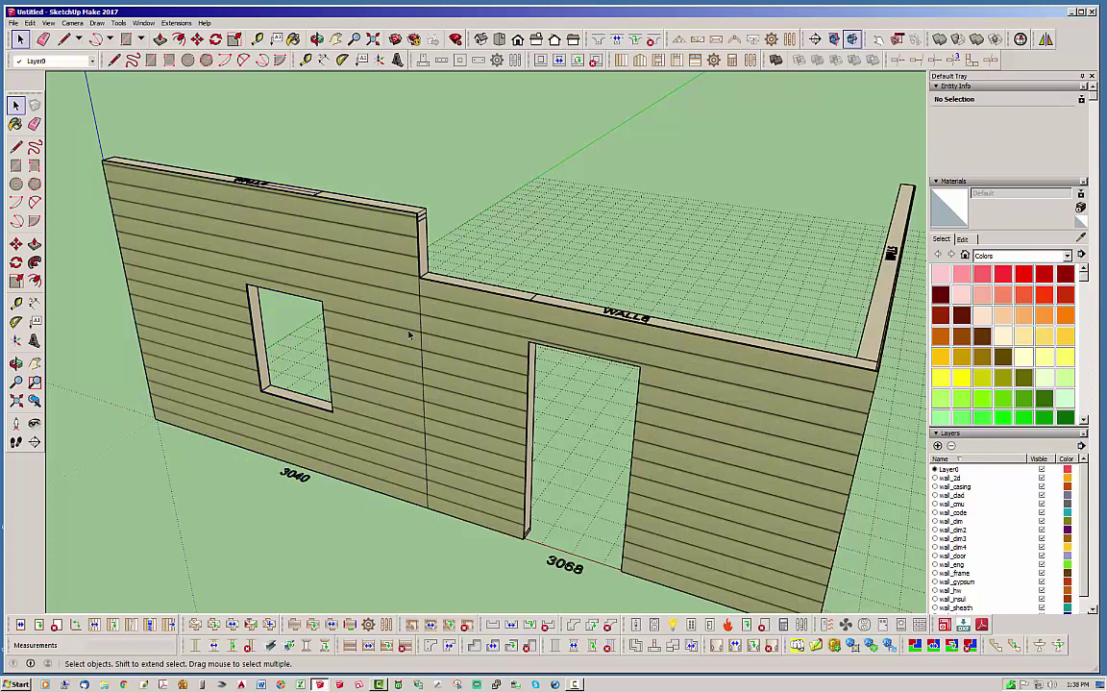
Step: Undo the regeneration of the window wall segment
click(31, 22)
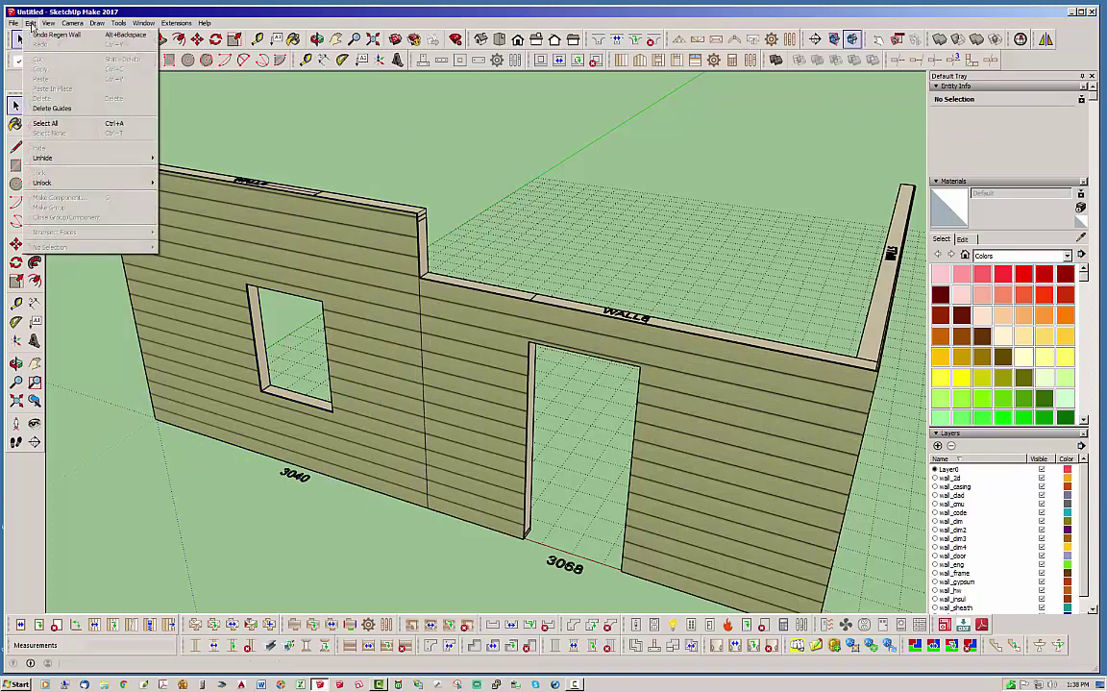
click(40, 33)
Step: Hide the wall_clad layer to examine the sheathing joint between the wall segments, and turn the layer back on to inspect the siding
middle_drag(354, 262, 626, 299)
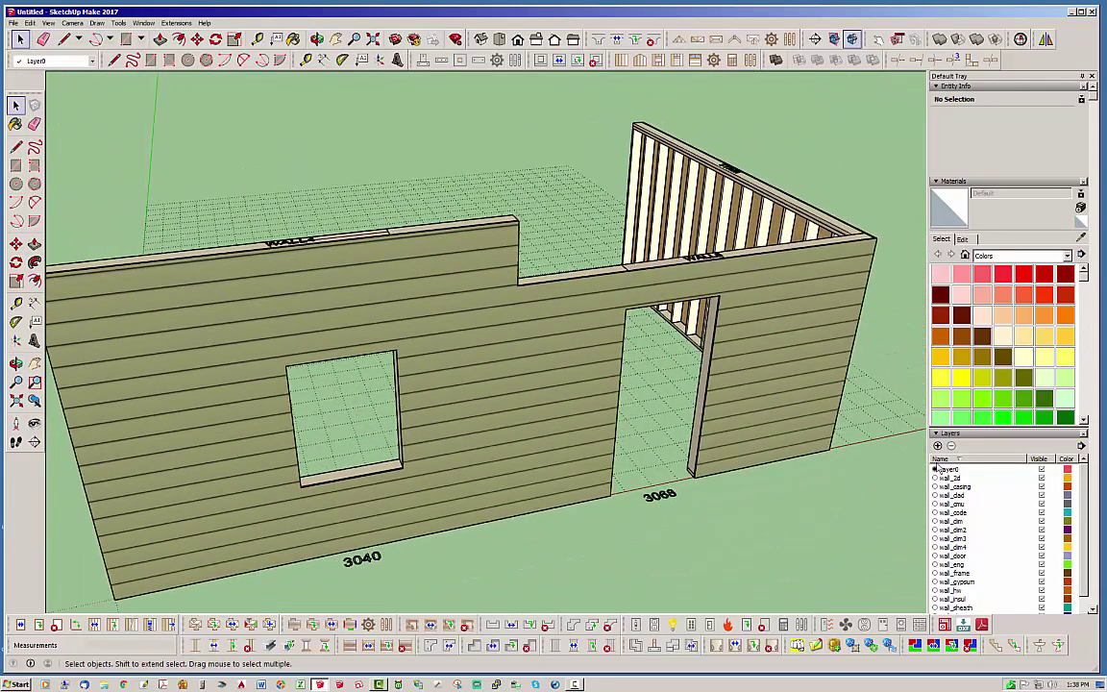
click(1042, 495)
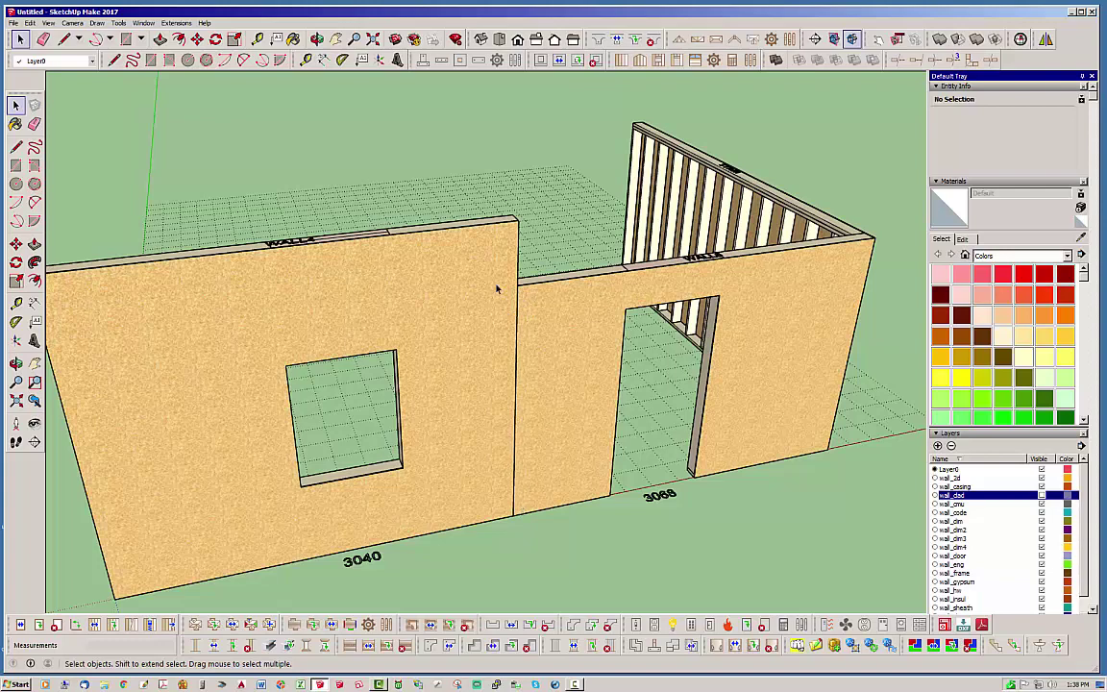
click(1042, 496)
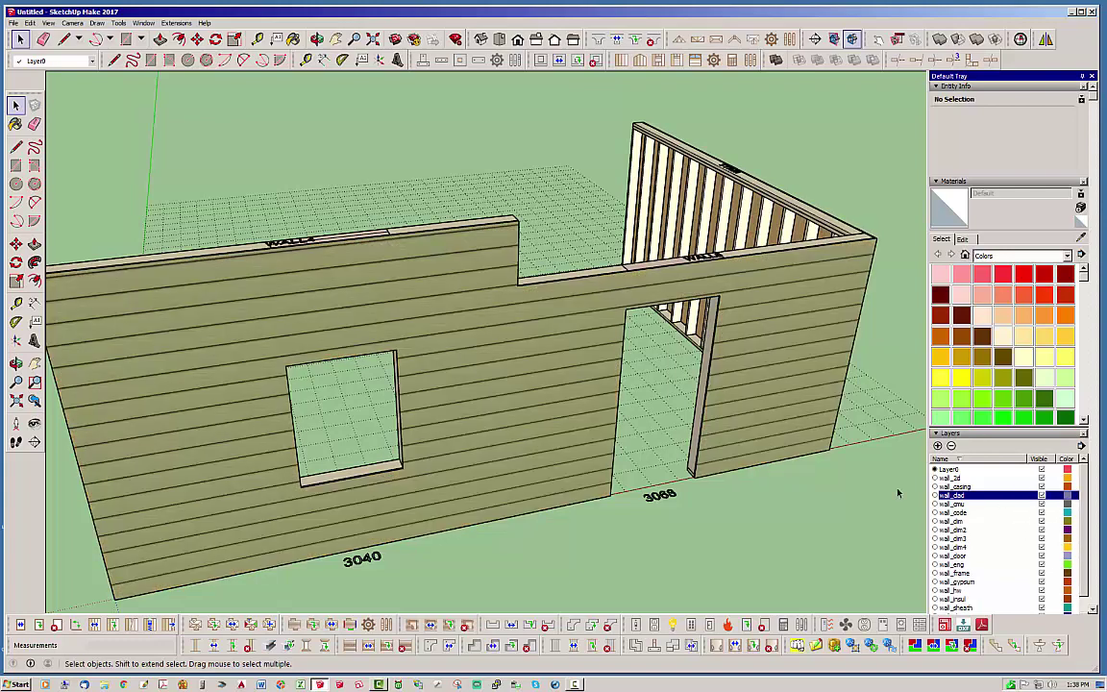
middle_drag(705, 507, 361, 330)
scroll(128, 279, down, 1)
middle_drag(305, 289, 308, 321)
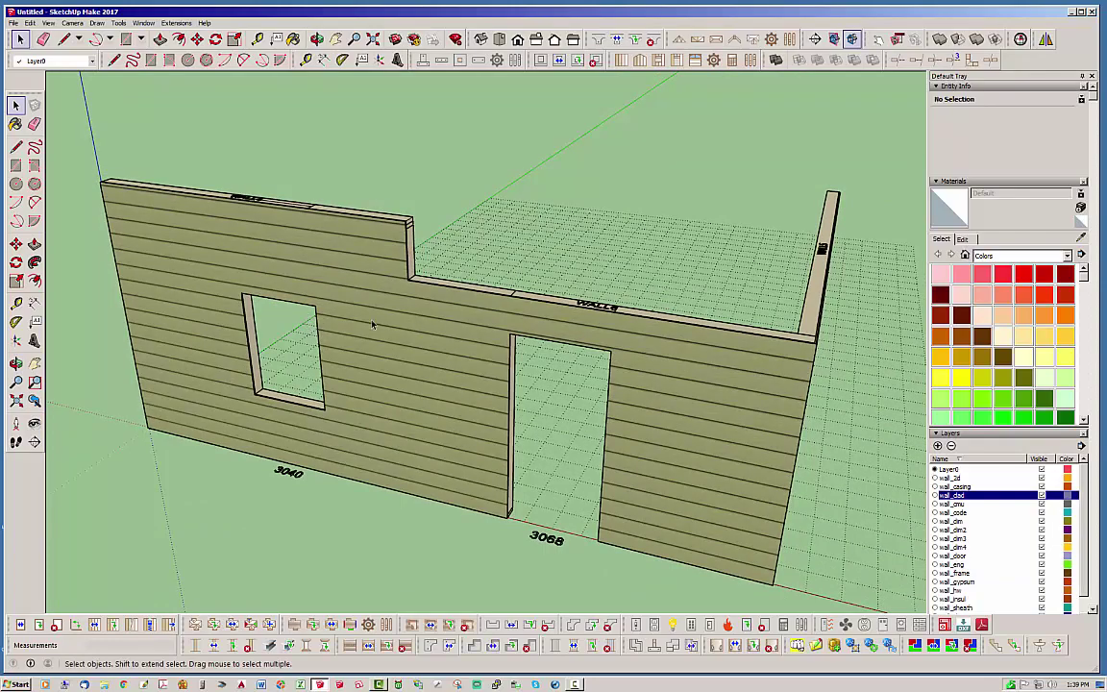
middle_drag(500, 330, 531, 313)
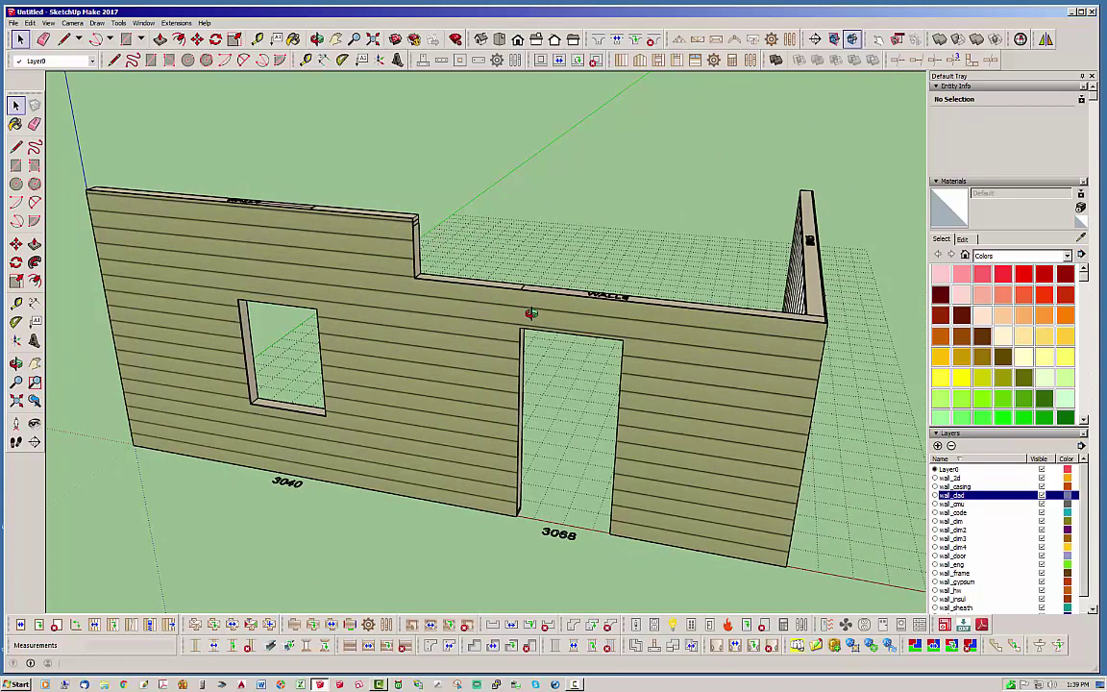